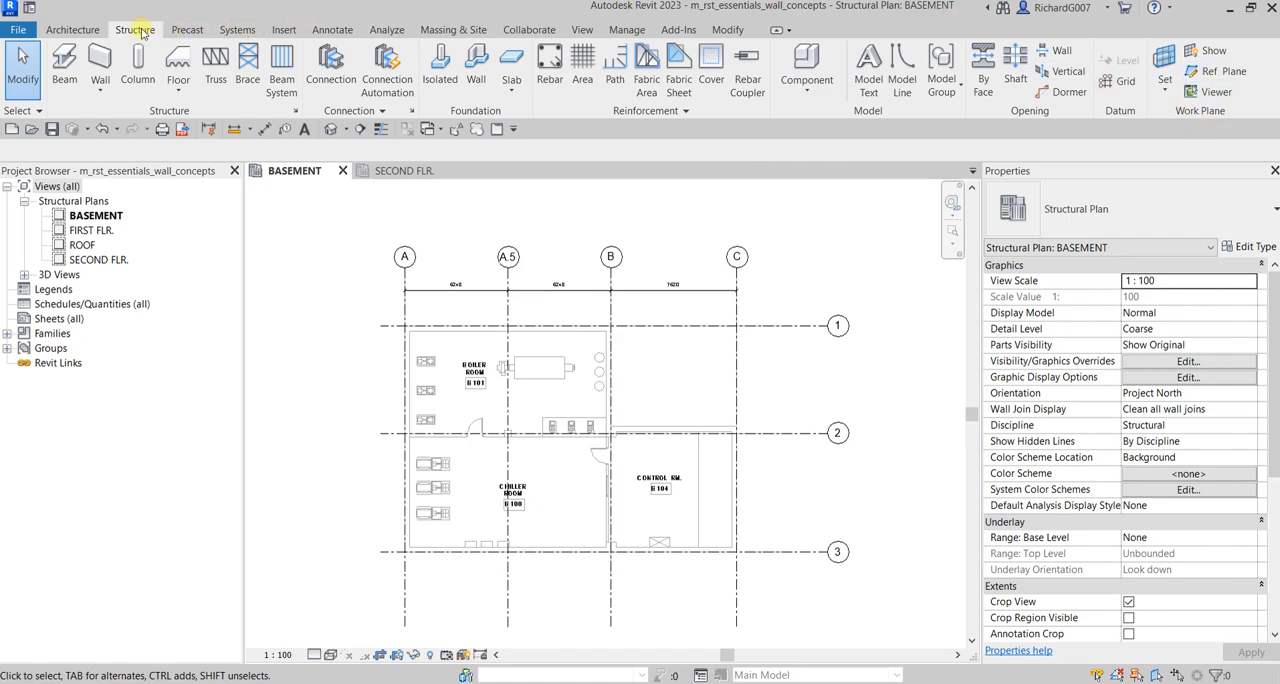
# Step: Start a structural wall in the basement plan using the Exterior - 250mm Concrete type
pyautogui.click(100, 60)
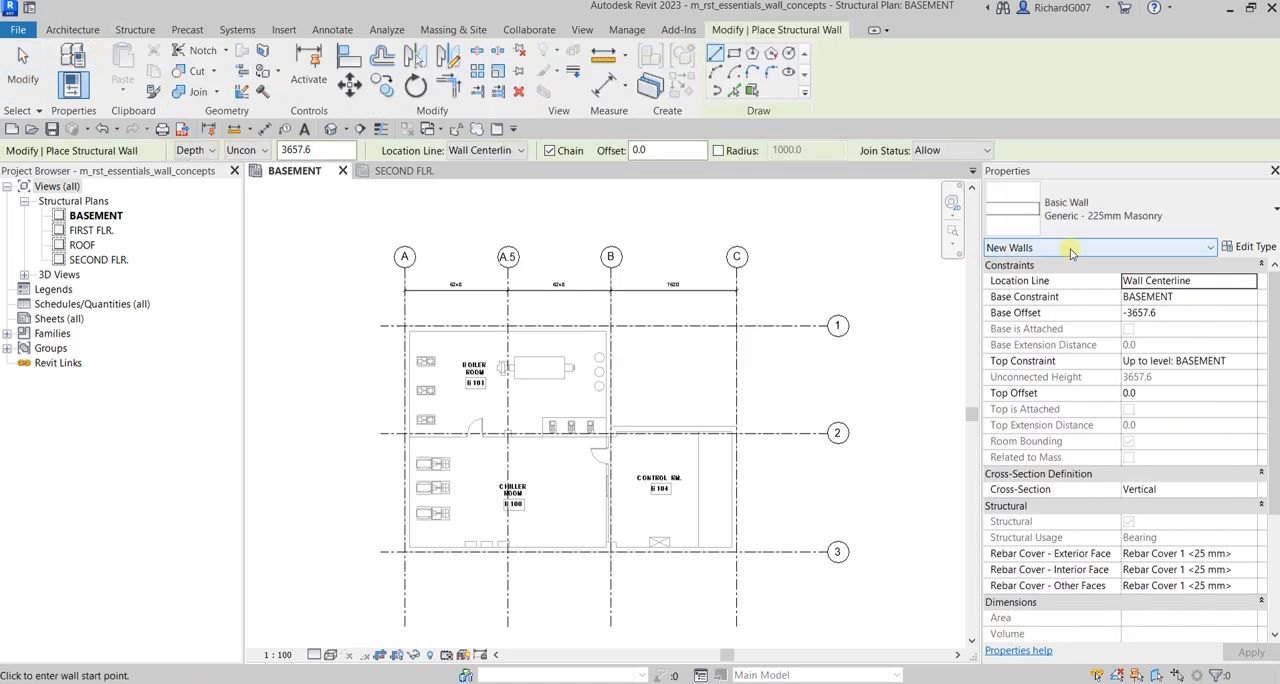
pyautogui.click(1108, 216)
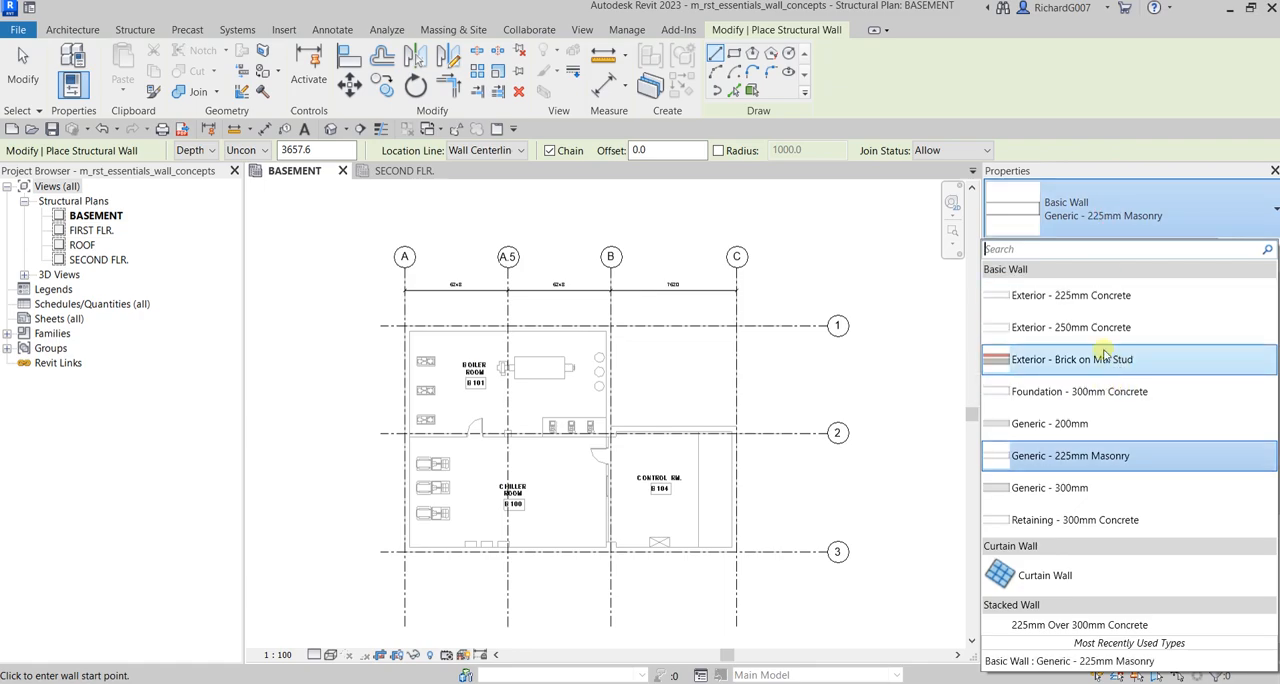
pyautogui.click(1066, 329)
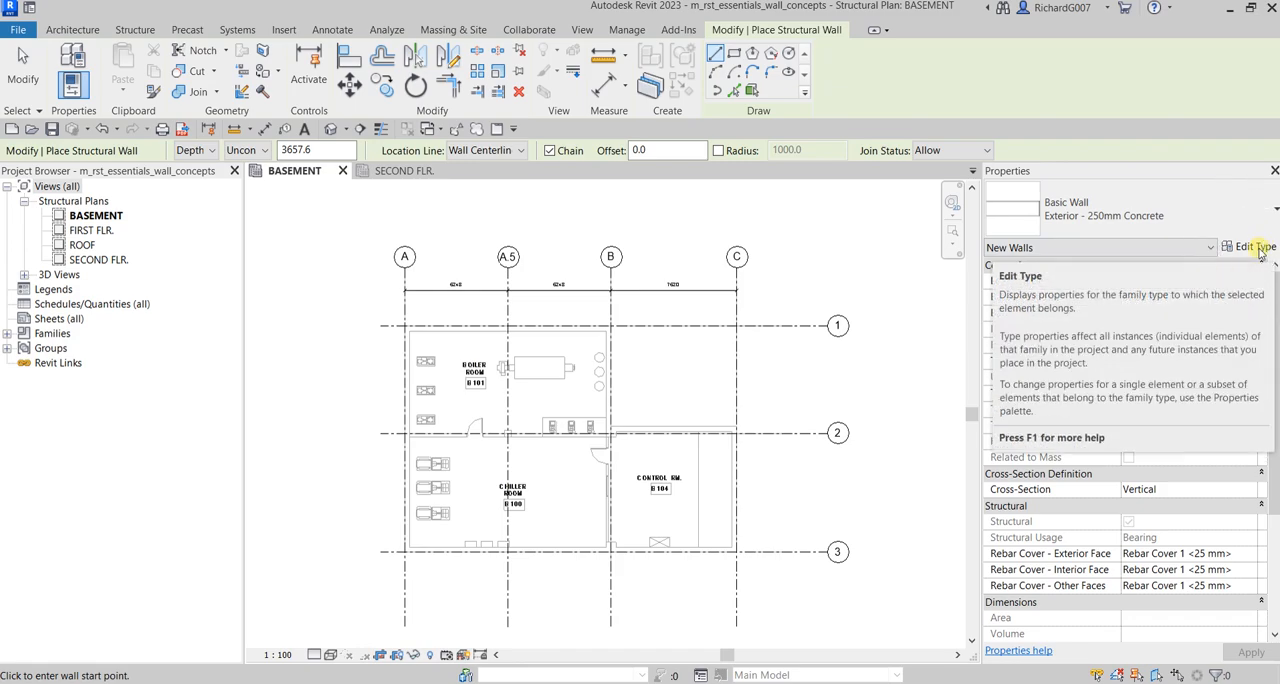
# Step: Duplicate the selected wall type and name the copy Exterior - 300mm Concrete
pyautogui.click(1258, 248)
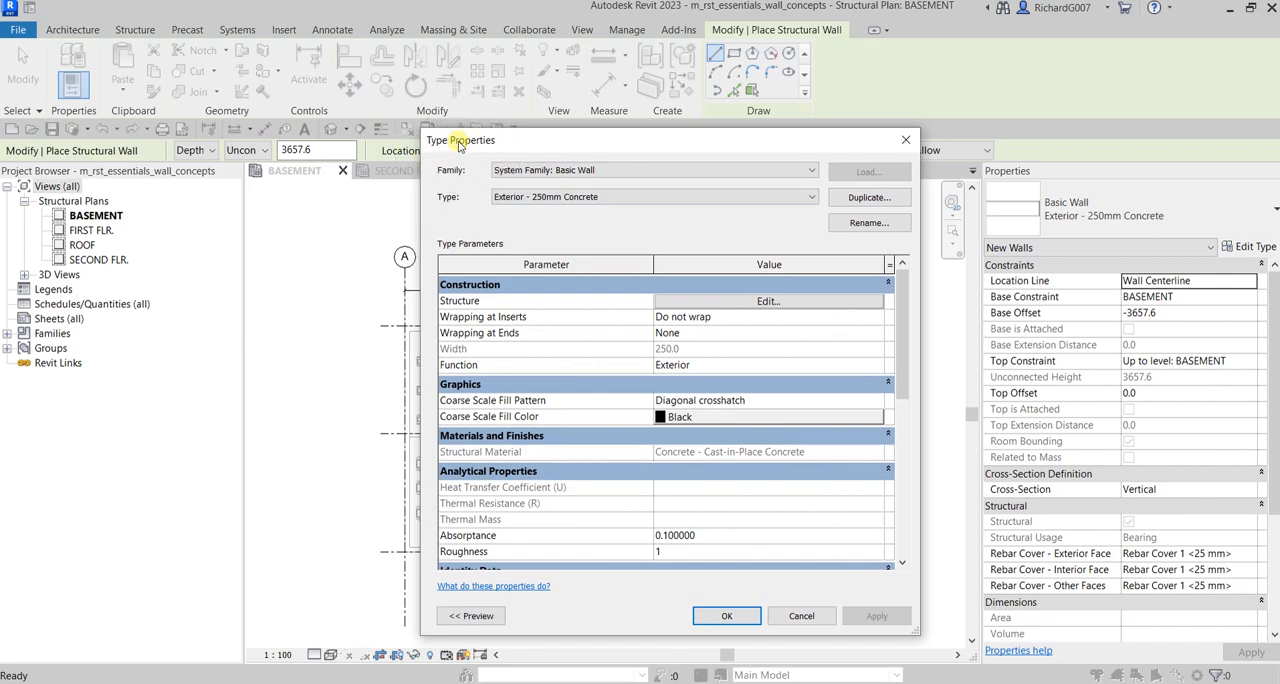
pyautogui.click(860, 199)
pyautogui.click(860, 199)
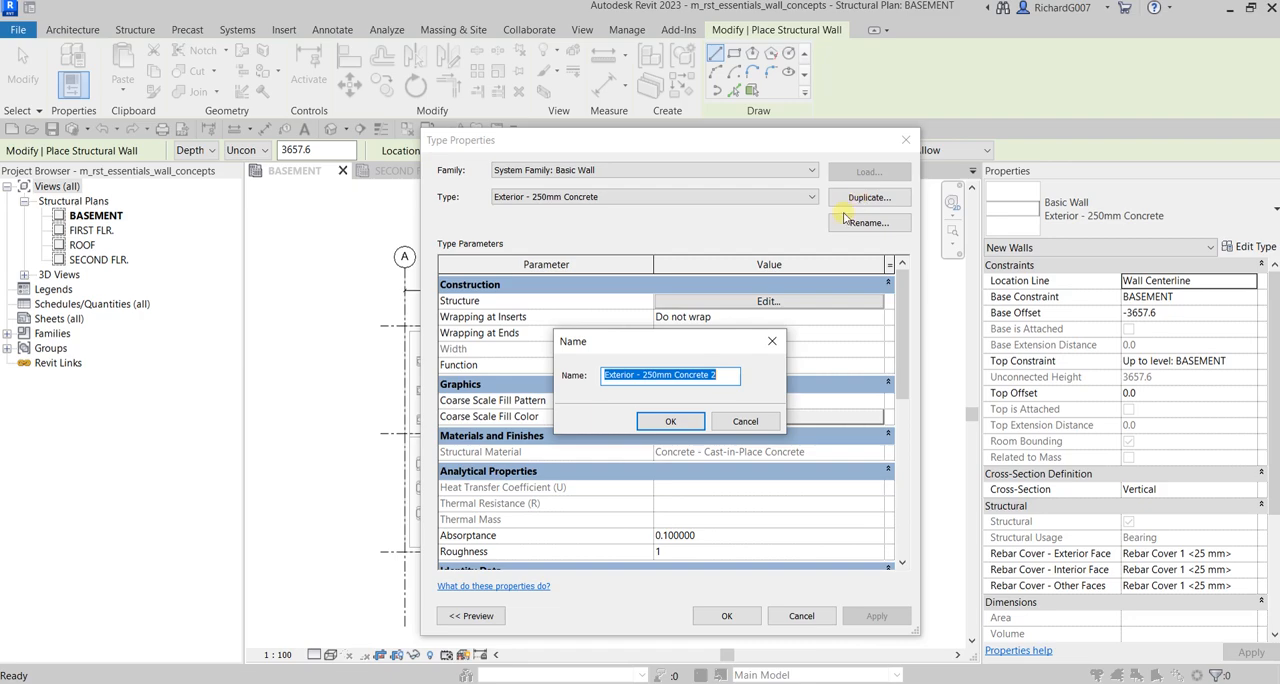
pyautogui.click(655, 374)
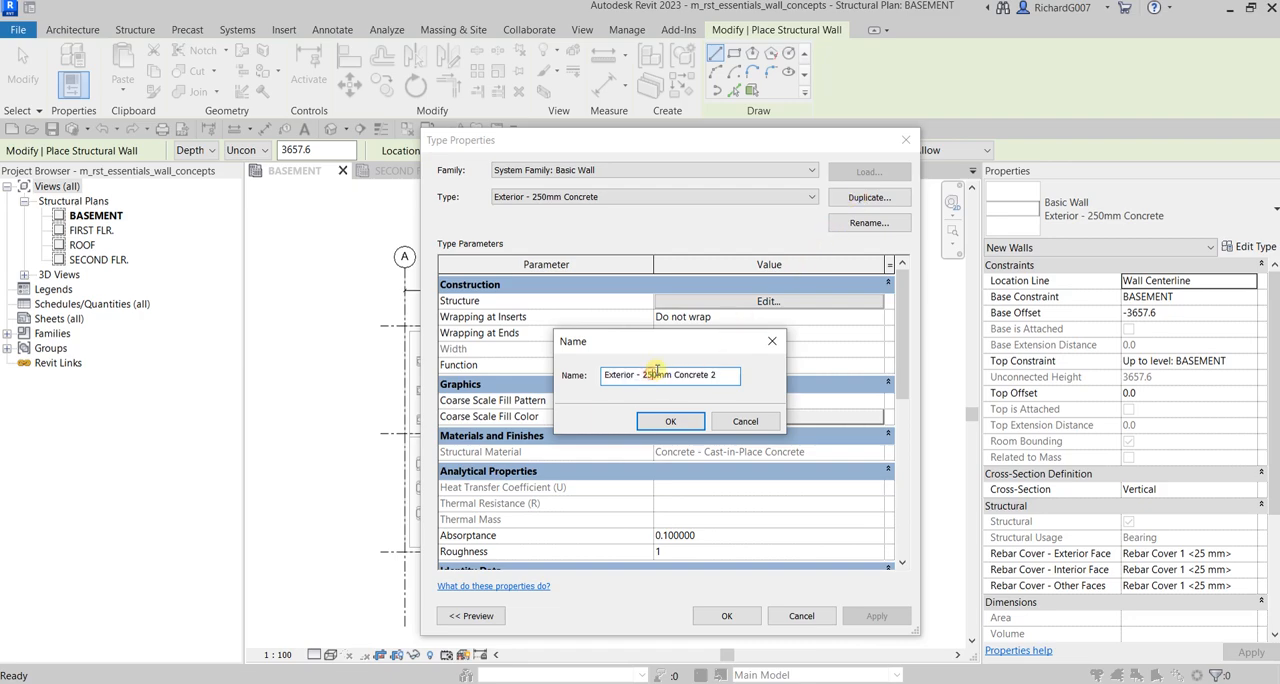
pyautogui.press('BackSpace')
pyautogui.press('BackSpace')
pyautogui.write('30')
pyautogui.click(725, 374)
pyautogui.press('BackSpace')
pyautogui.press('BackSpace')
pyautogui.click(672, 422)
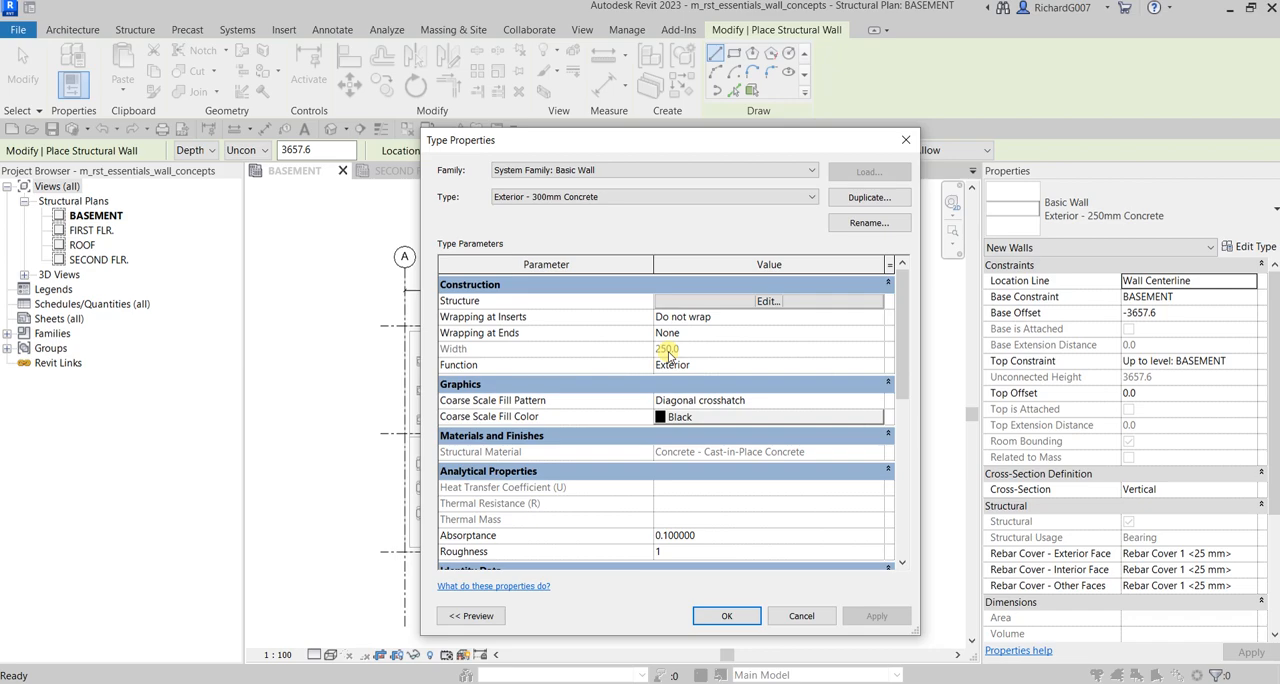
# Step: Set the structure layer's thickness to 300 mm in the new wall type's assembly
pyautogui.click(746, 302)
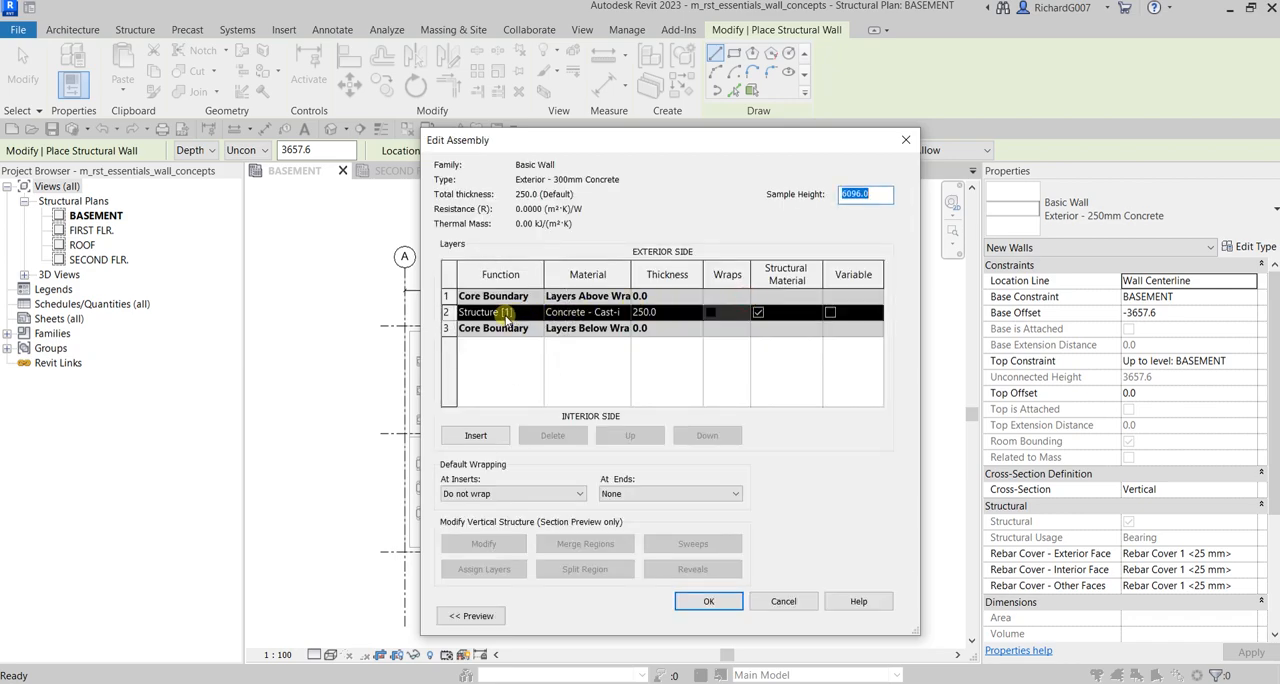
pyautogui.click(666, 313)
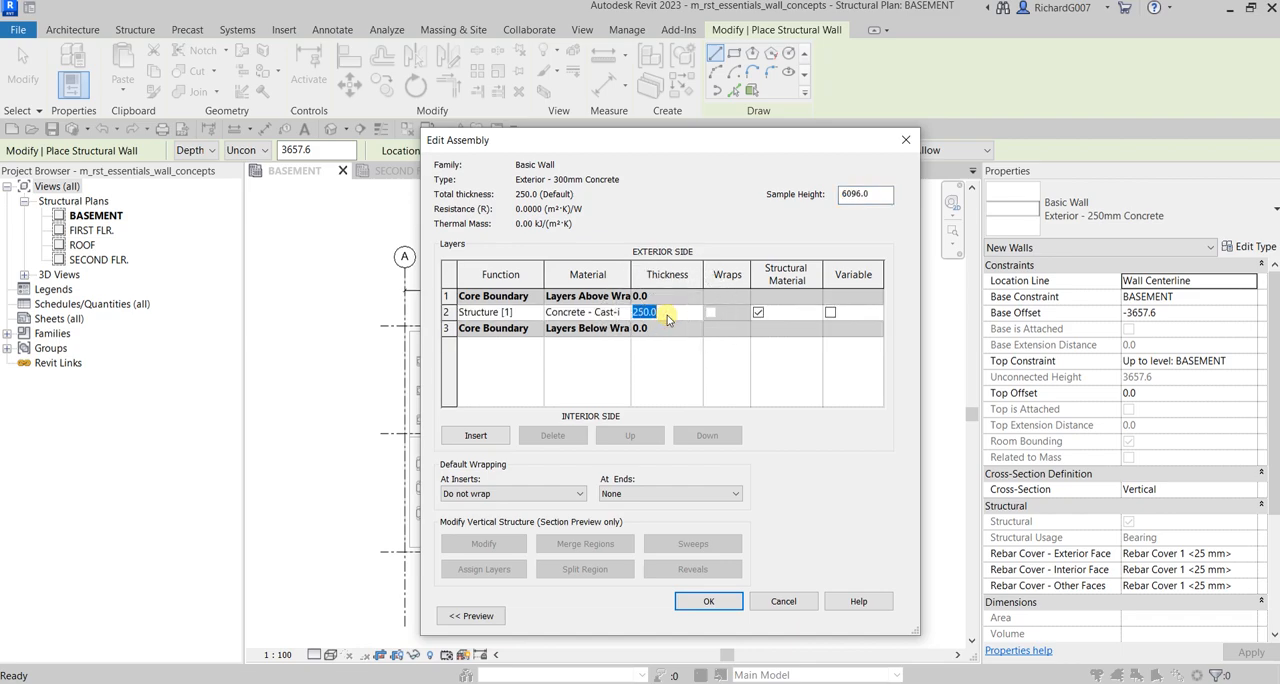
pyautogui.write('300')
# Step: Assign the Concrete material to the structure layer and accept the wall assembly
pyautogui.moveTo(631, 268); pyautogui.dragTo(673, 274)
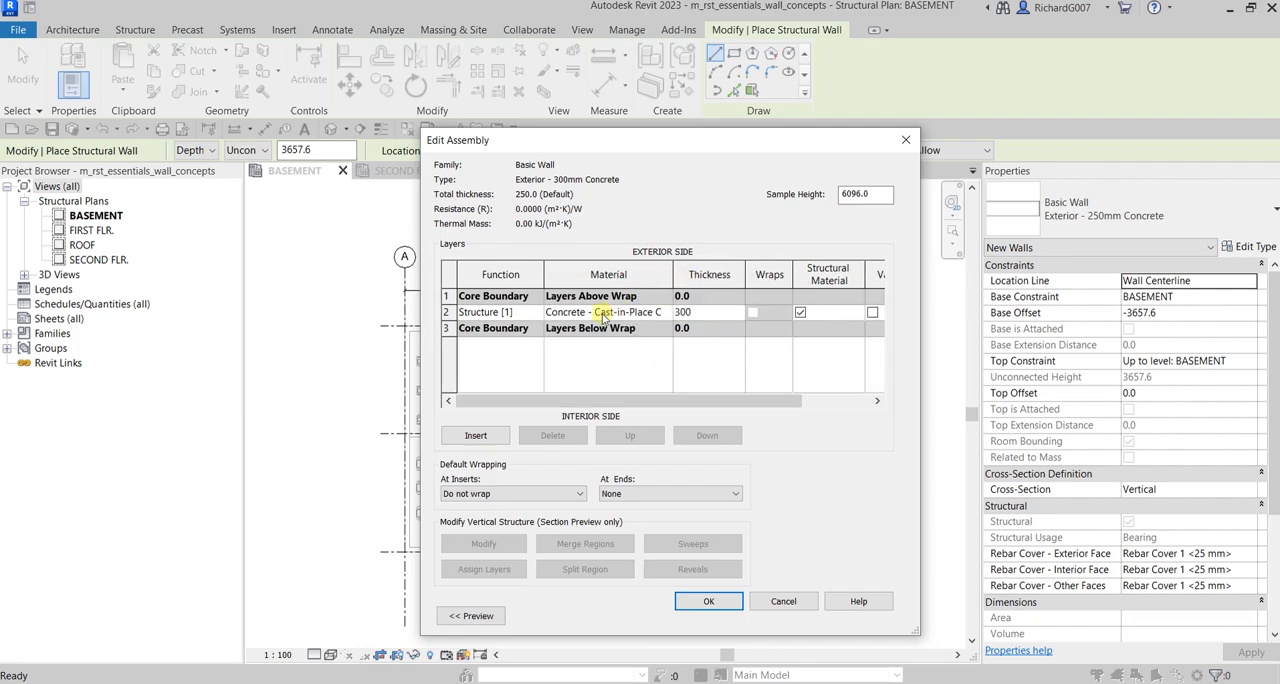
pyautogui.click(665, 313)
pyautogui.click(665, 312)
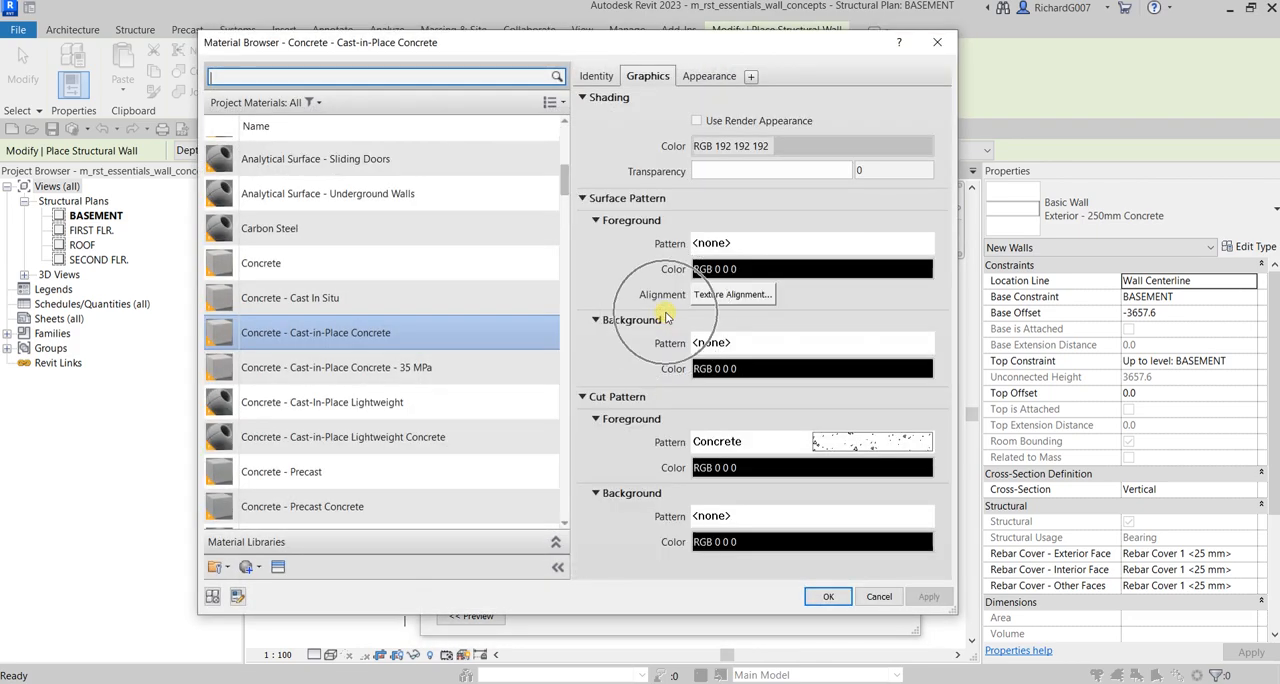
pyautogui.click(296, 272)
pyautogui.click(297, 282)
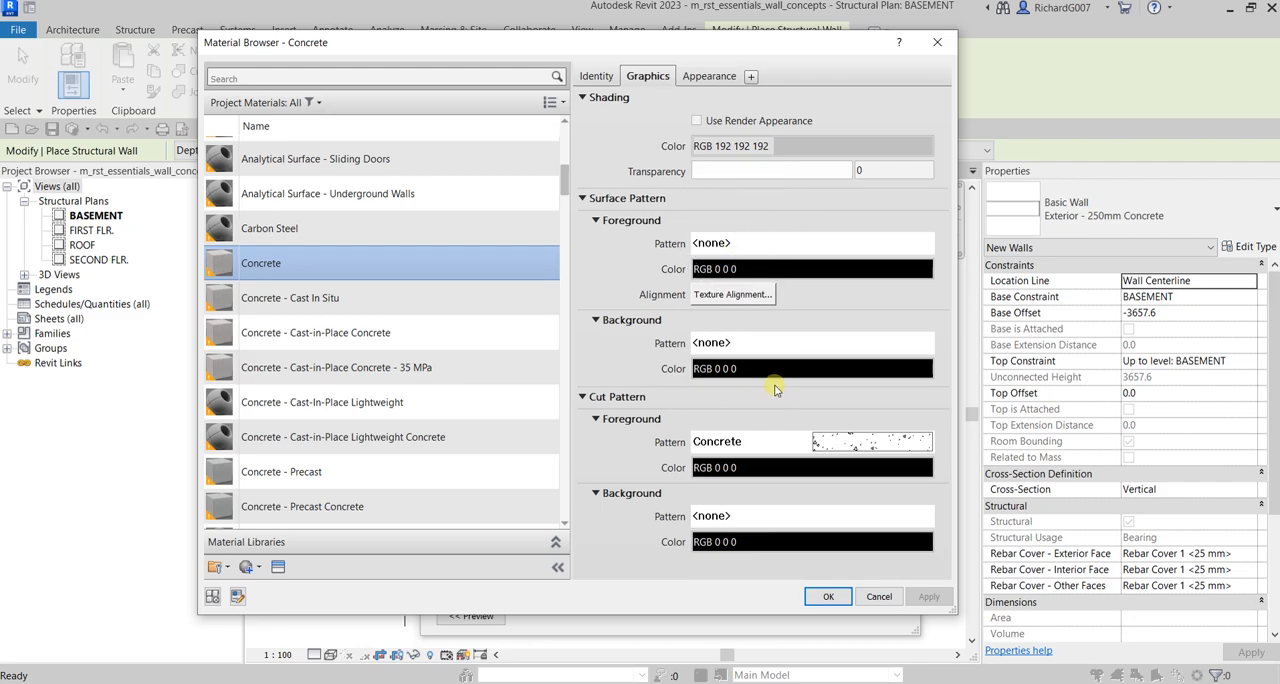
pyautogui.click(828, 598)
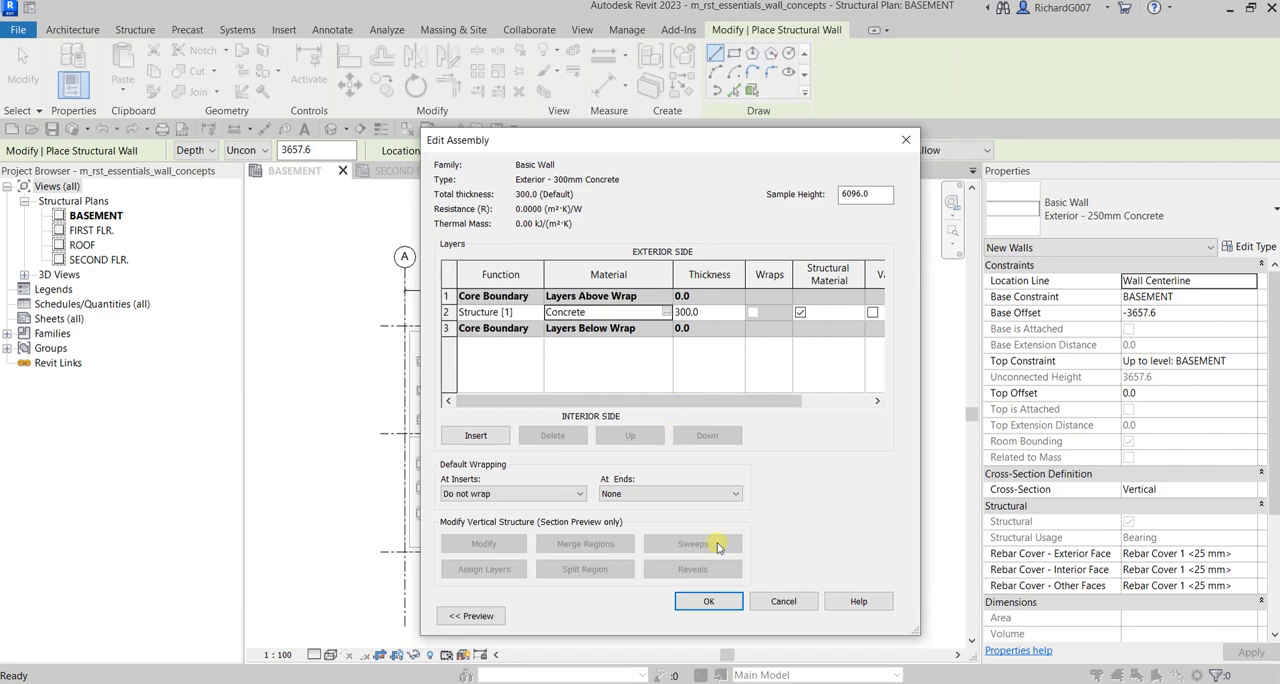
pyautogui.click(707, 601)
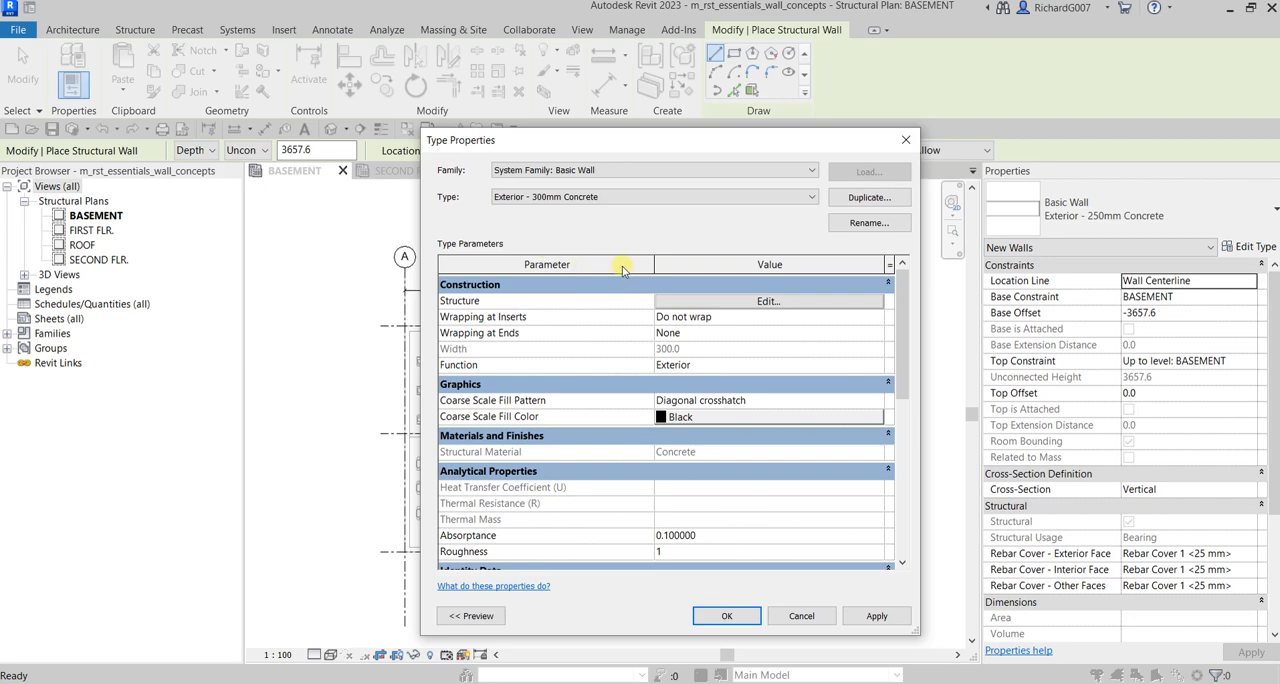
# Step: Set the 300 mm concrete wall type's coarse scale fill pattern to Concrete and accept the type properties
pyautogui.click(463, 404)
pyautogui.moveTo(463, 404)
pyautogui.click(752, 404)
pyautogui.click(752, 402)
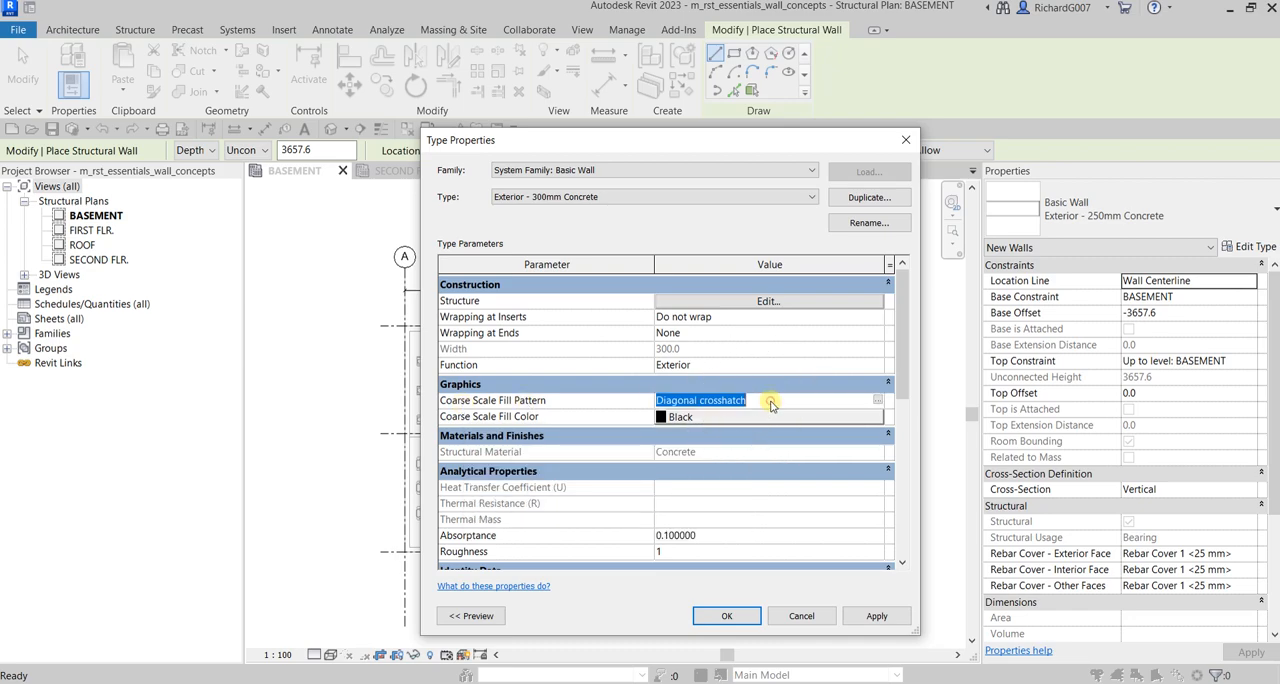
pyautogui.click(878, 400)
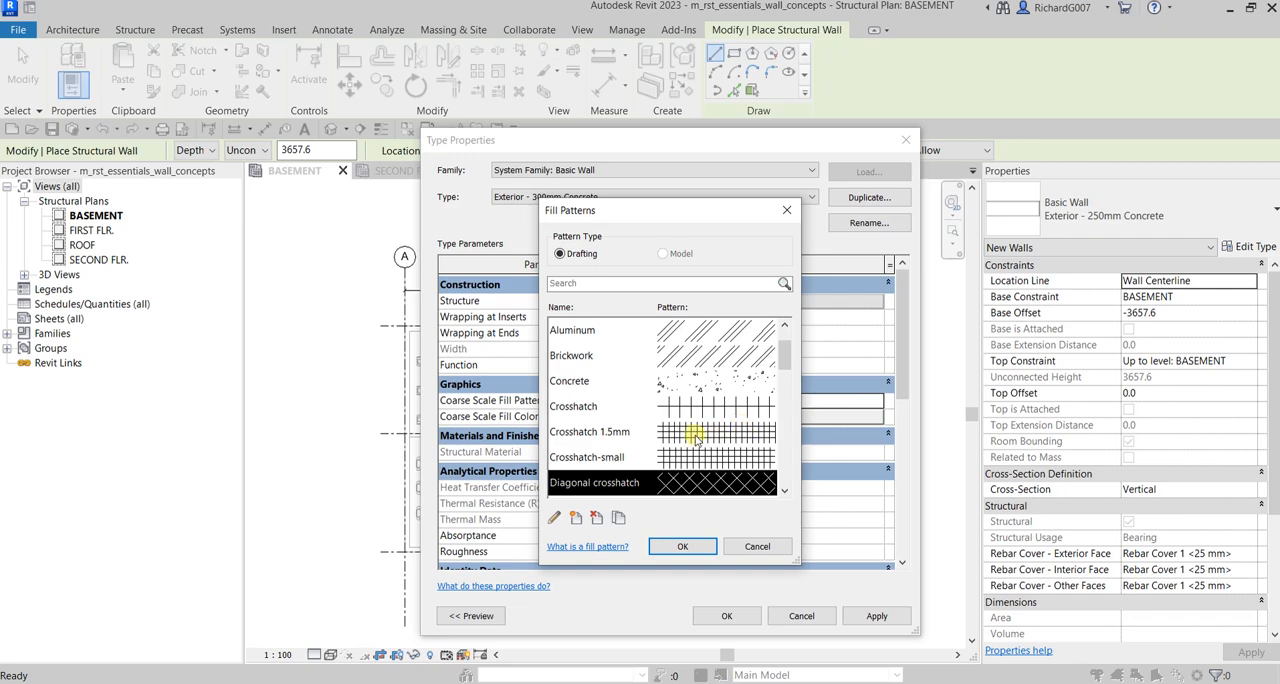
pyautogui.click(683, 381)
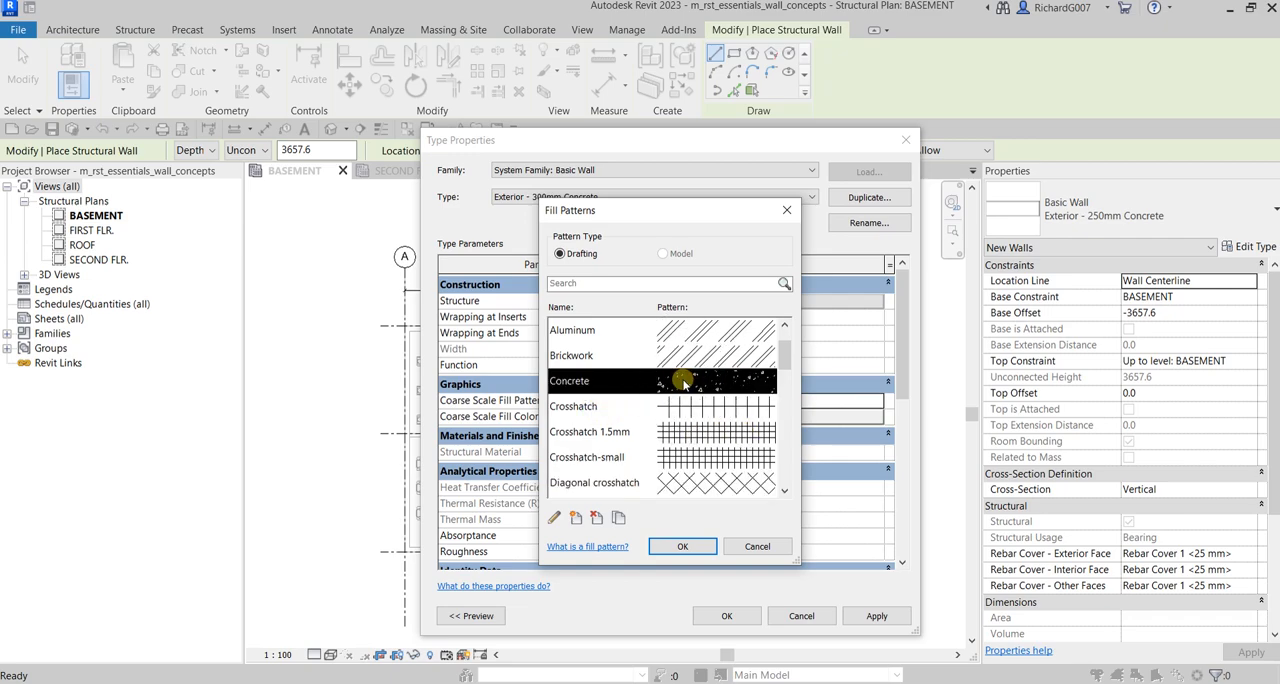
pyautogui.click(684, 548)
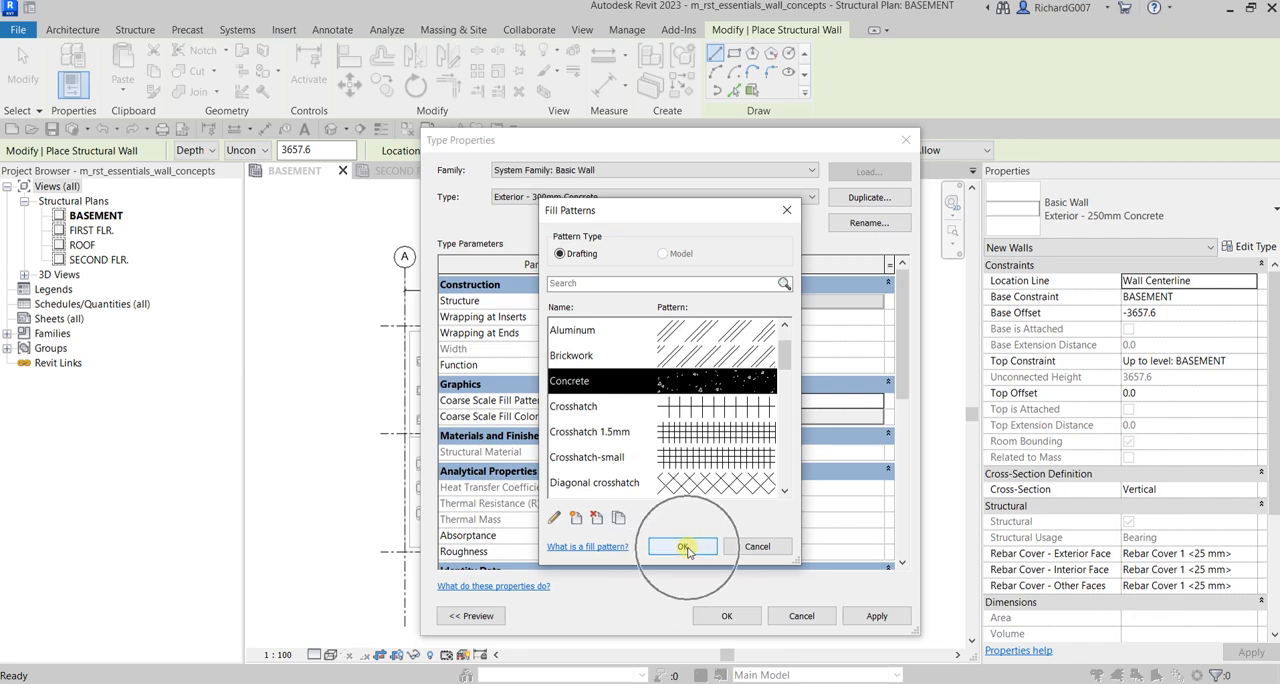
pyautogui.click(684, 548)
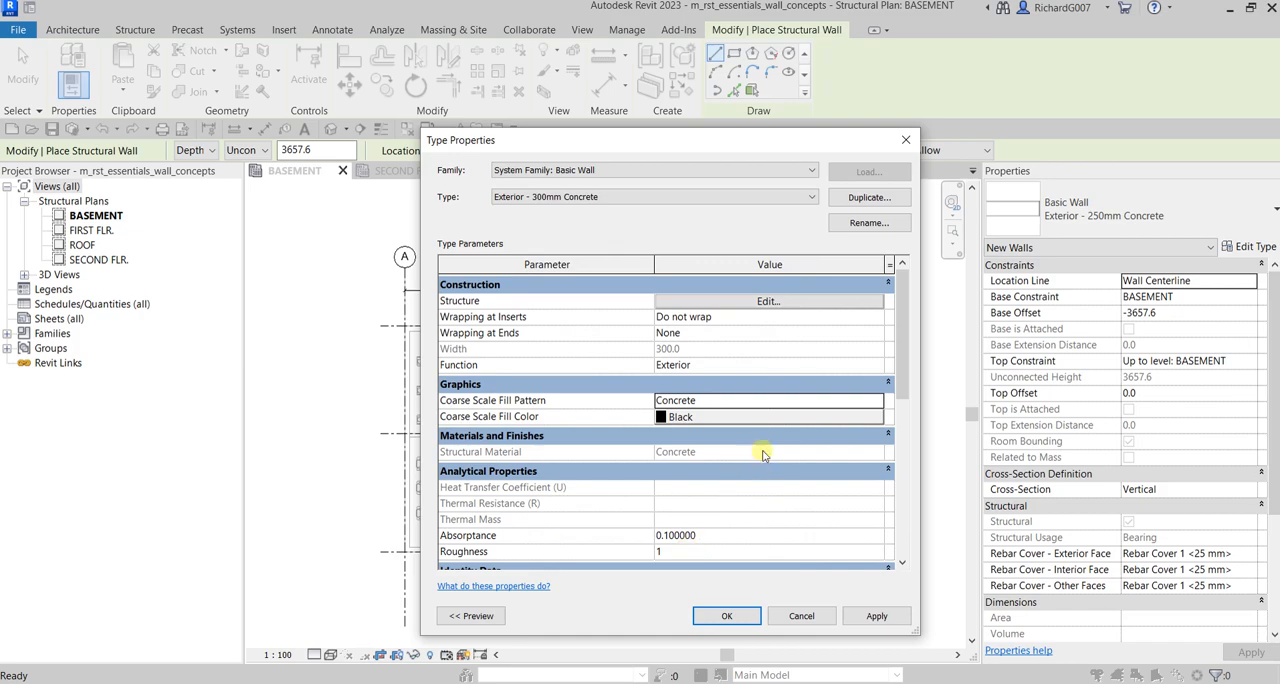
pyautogui.click(728, 616)
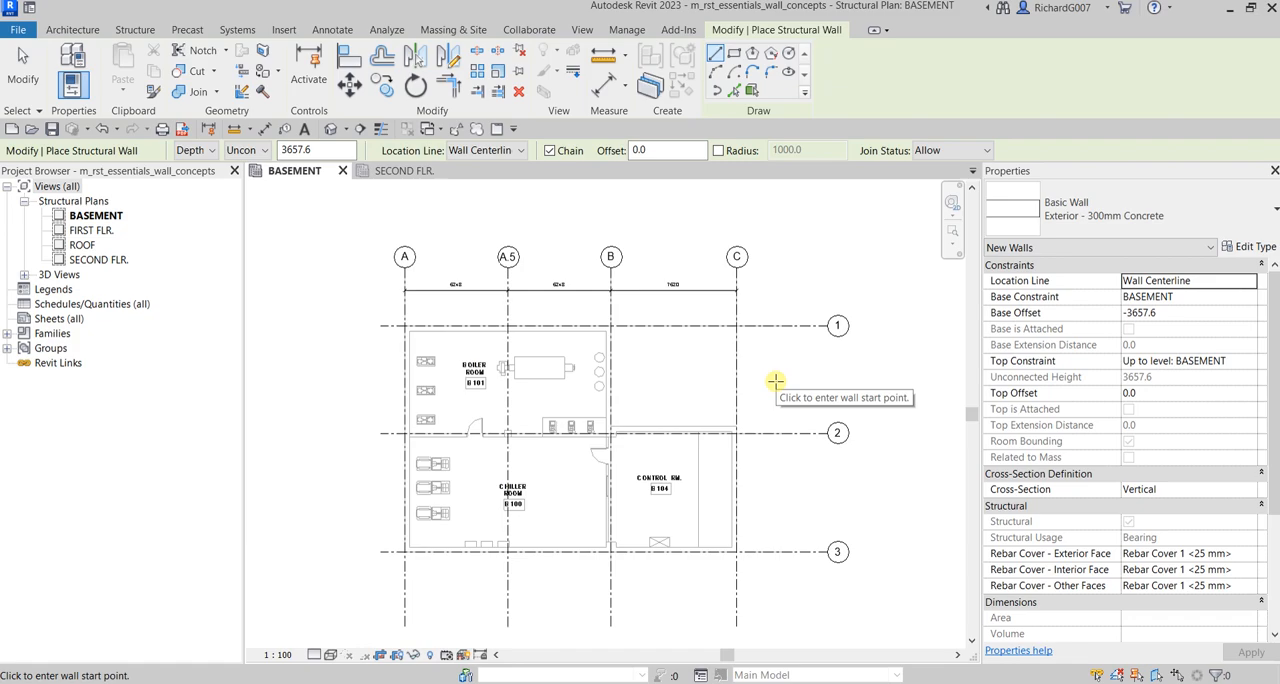
# Step: Switch the wall type to Exterior - 225mm Concrete
pyautogui.click(1128, 229)
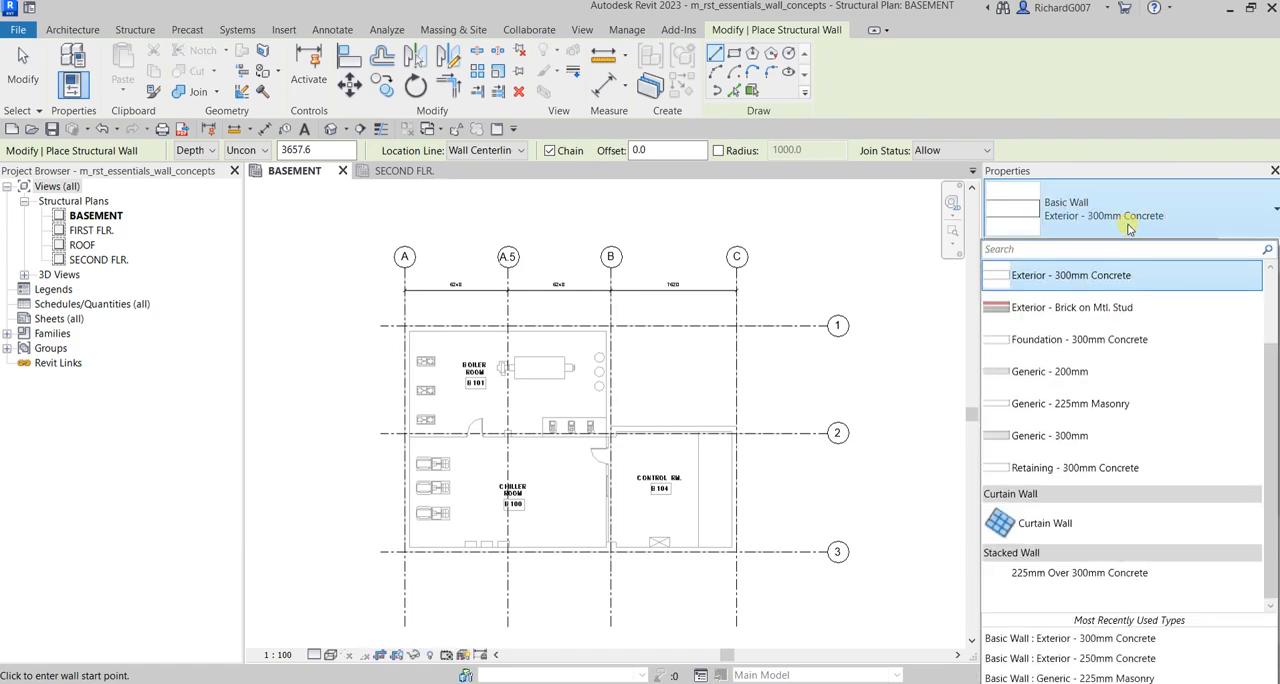
pyautogui.scroll(1, 1085, 292)
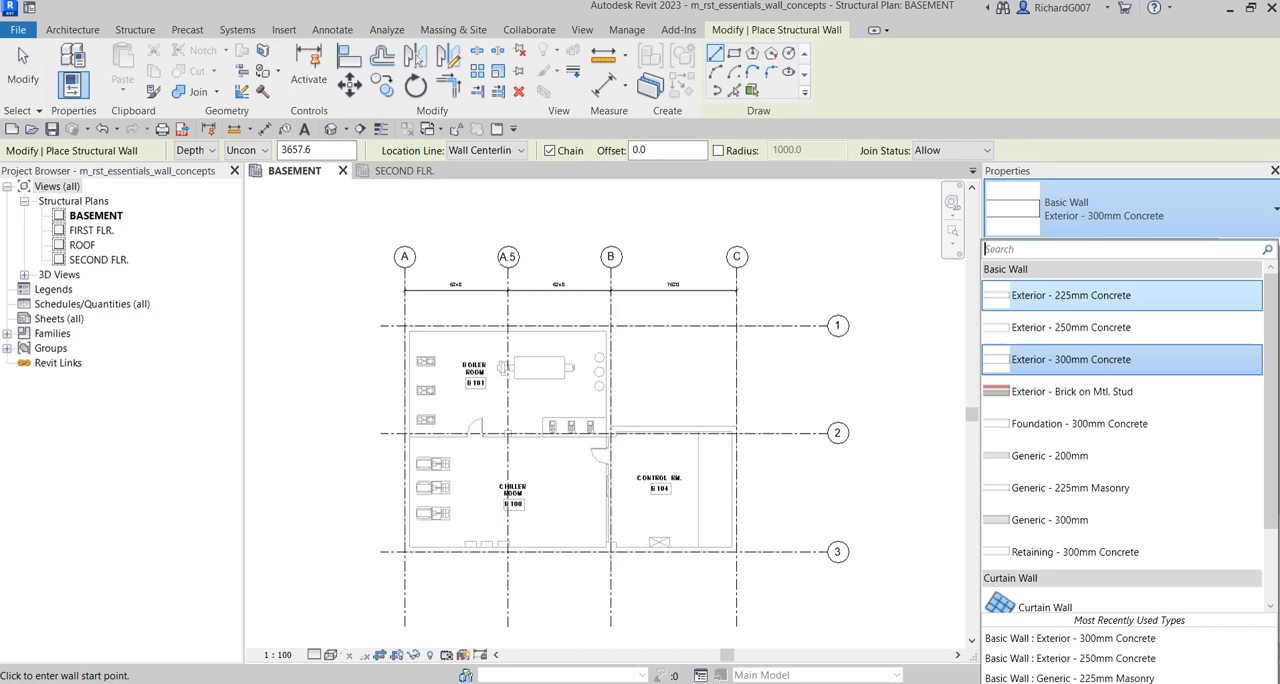
pyautogui.click(1075, 210)
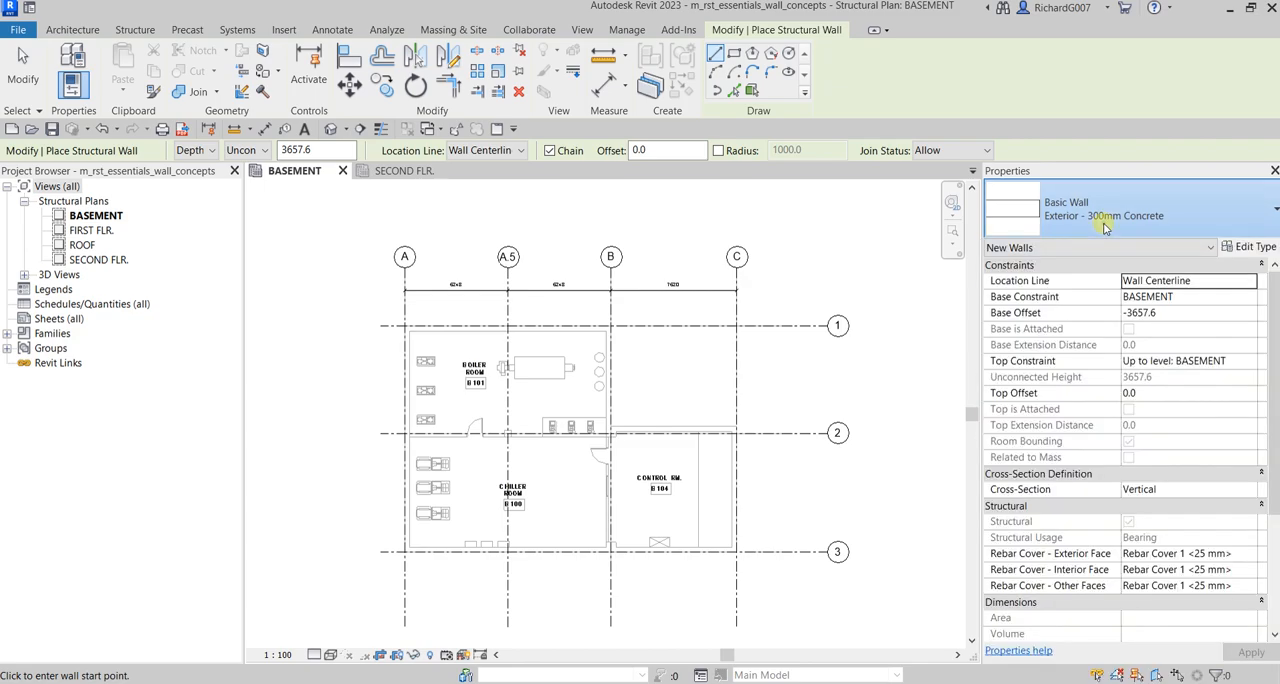
pyautogui.click(1104, 222)
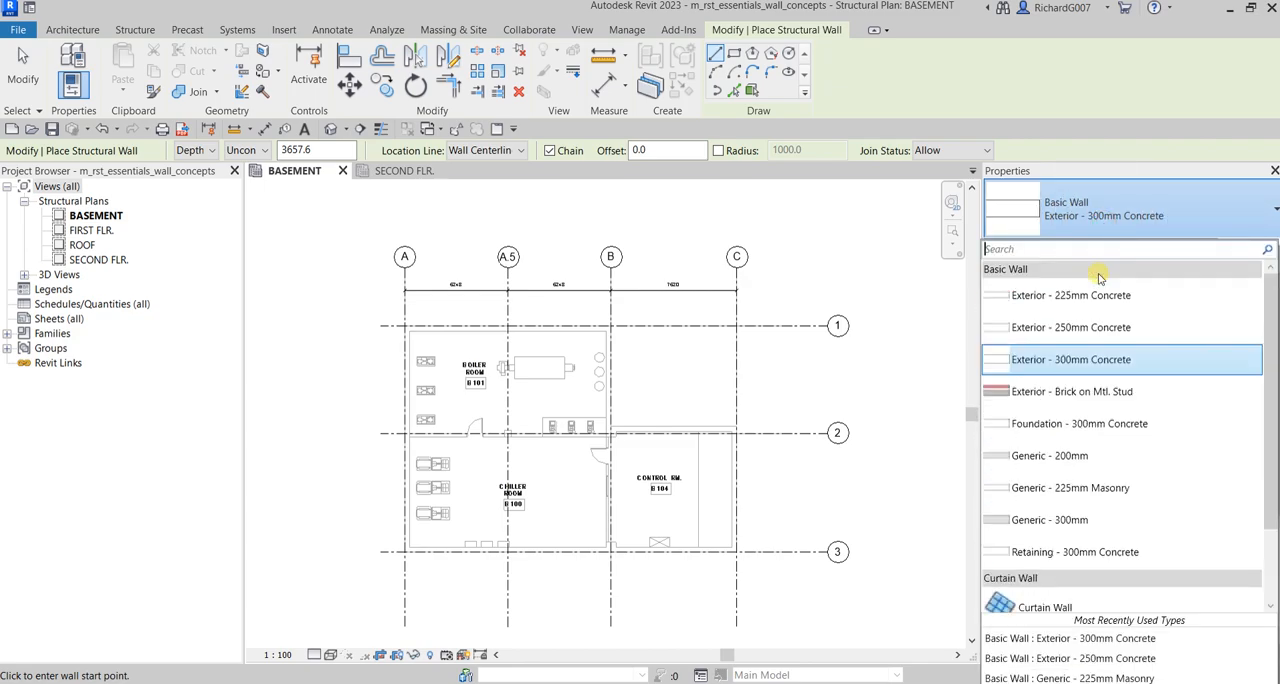
pyautogui.click(1082, 297)
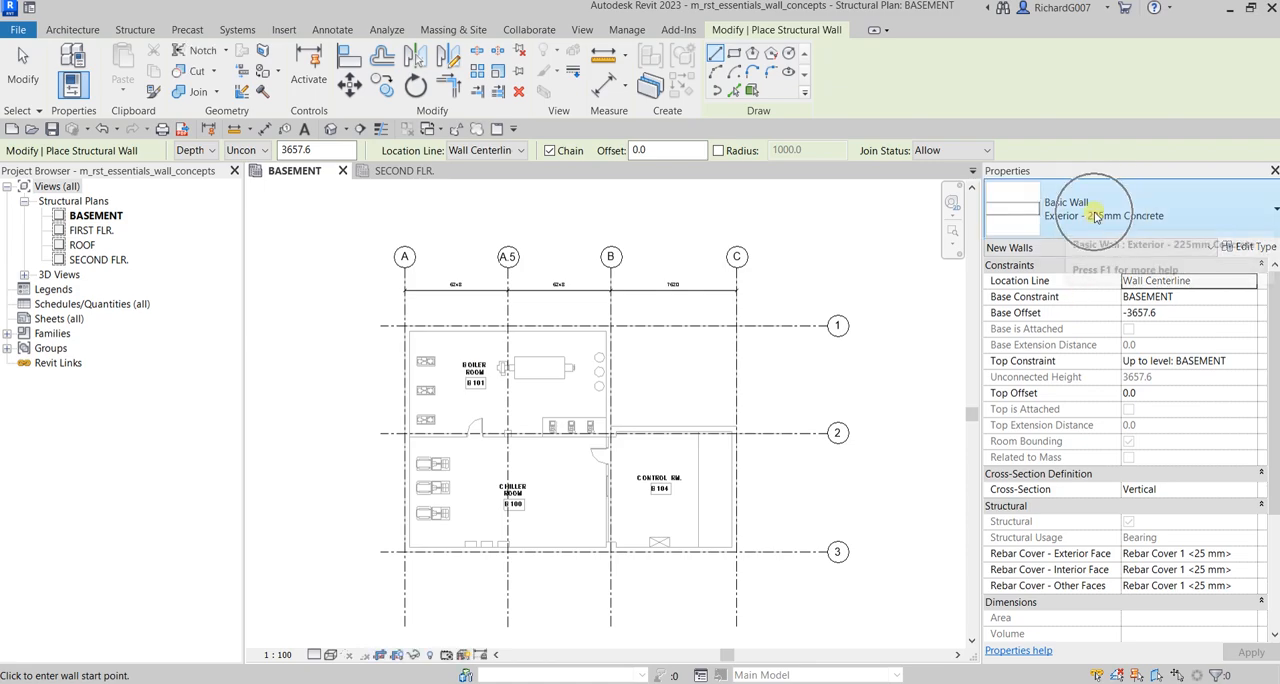
pyautogui.click(1093, 214)
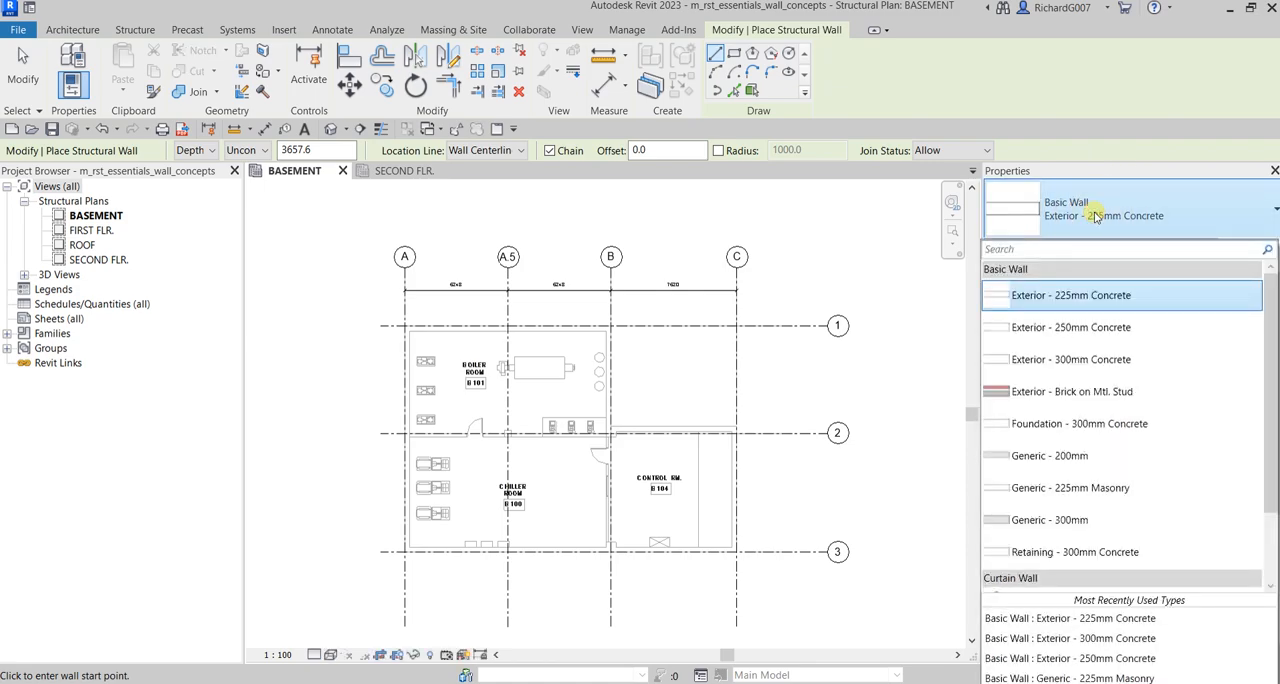
pyautogui.click(1096, 216)
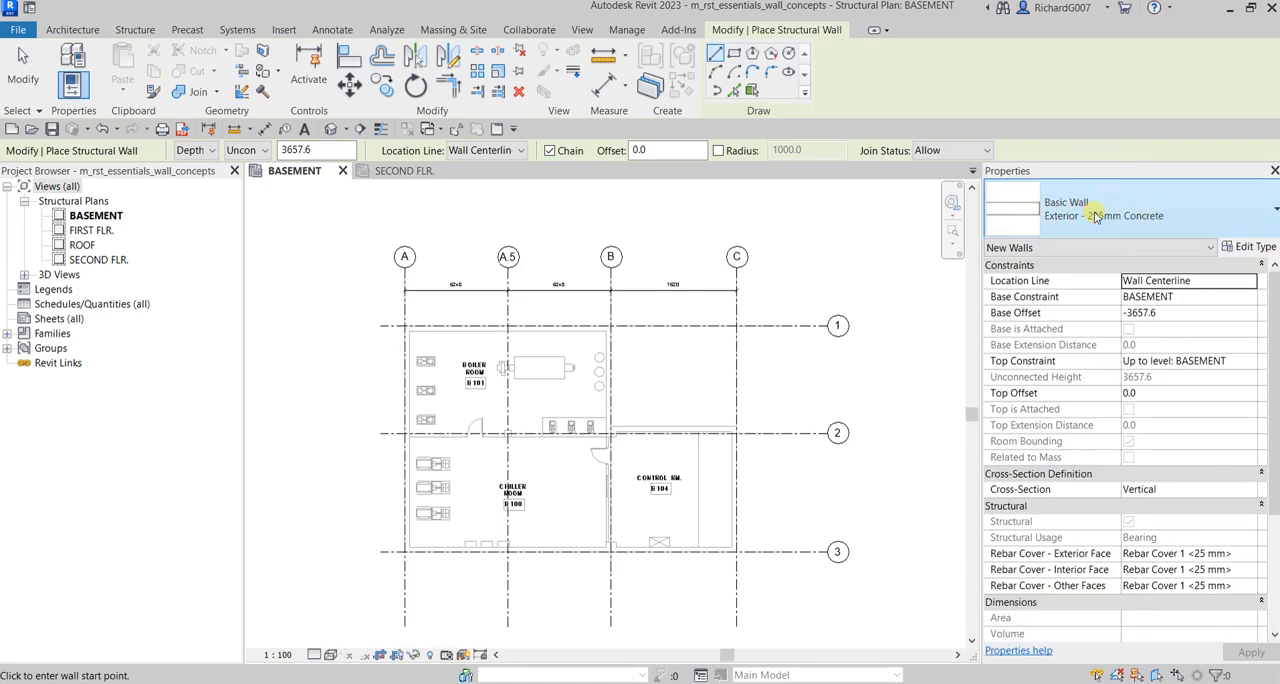
# Step: Duplicate the selected wall type and name the copy Interior - 190mm CMU
pyautogui.click(1254, 248)
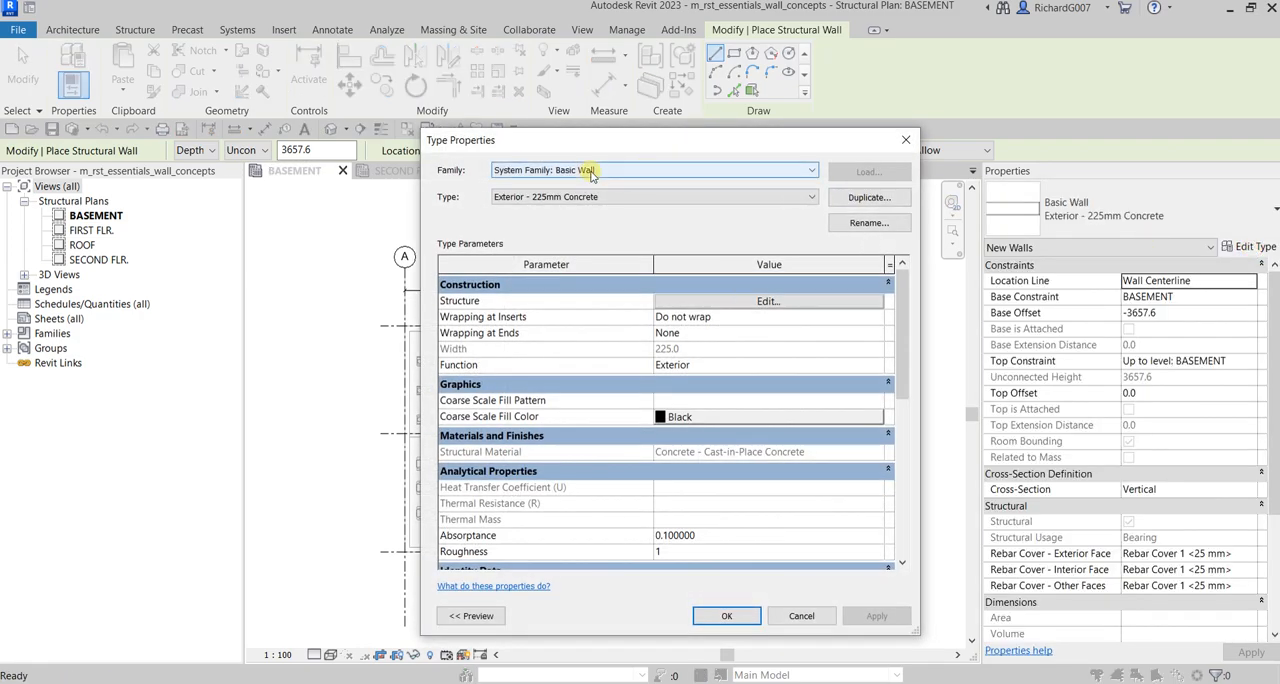
pyautogui.click(843, 197)
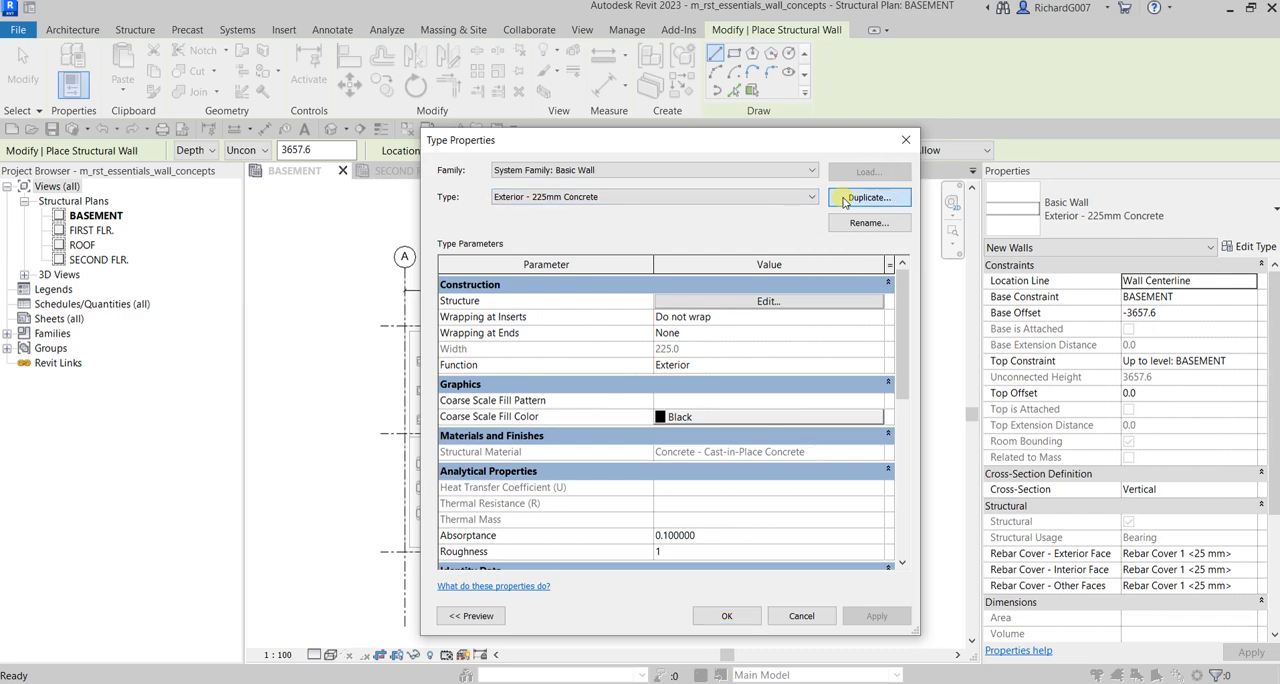
pyautogui.click(622, 374)
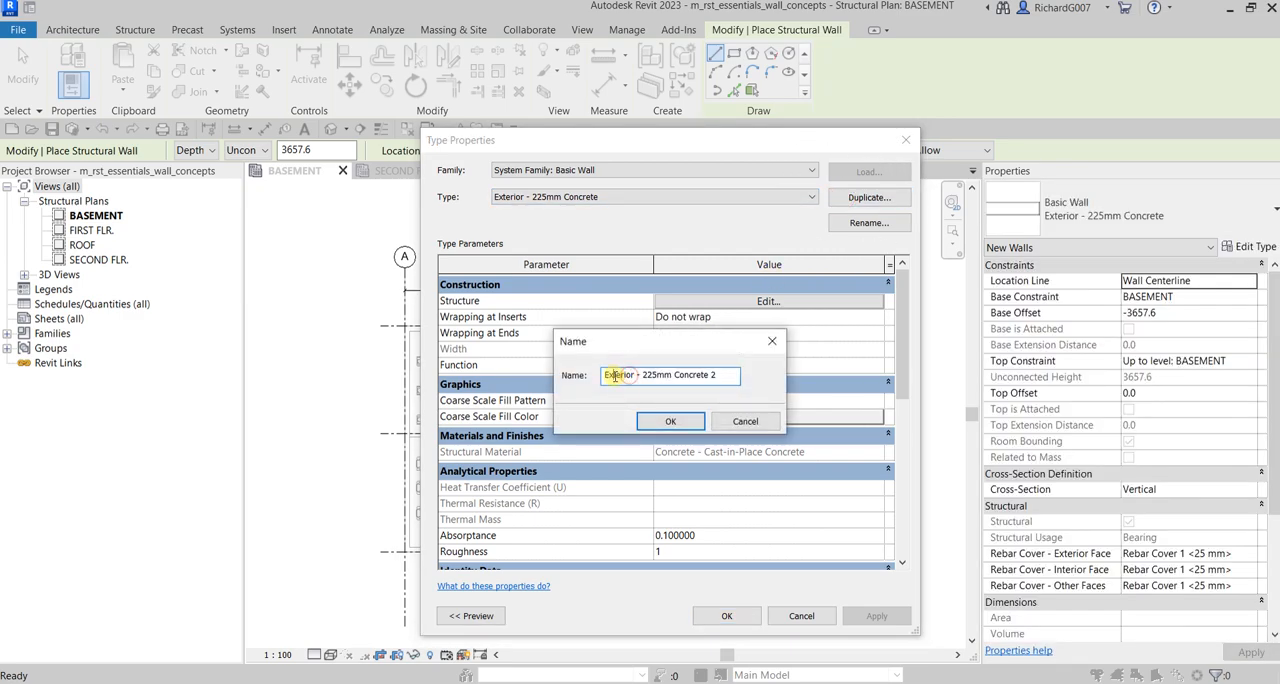
pyautogui.press('BackSpace')
pyautogui.press('BackSpace')
pyautogui.write('In')
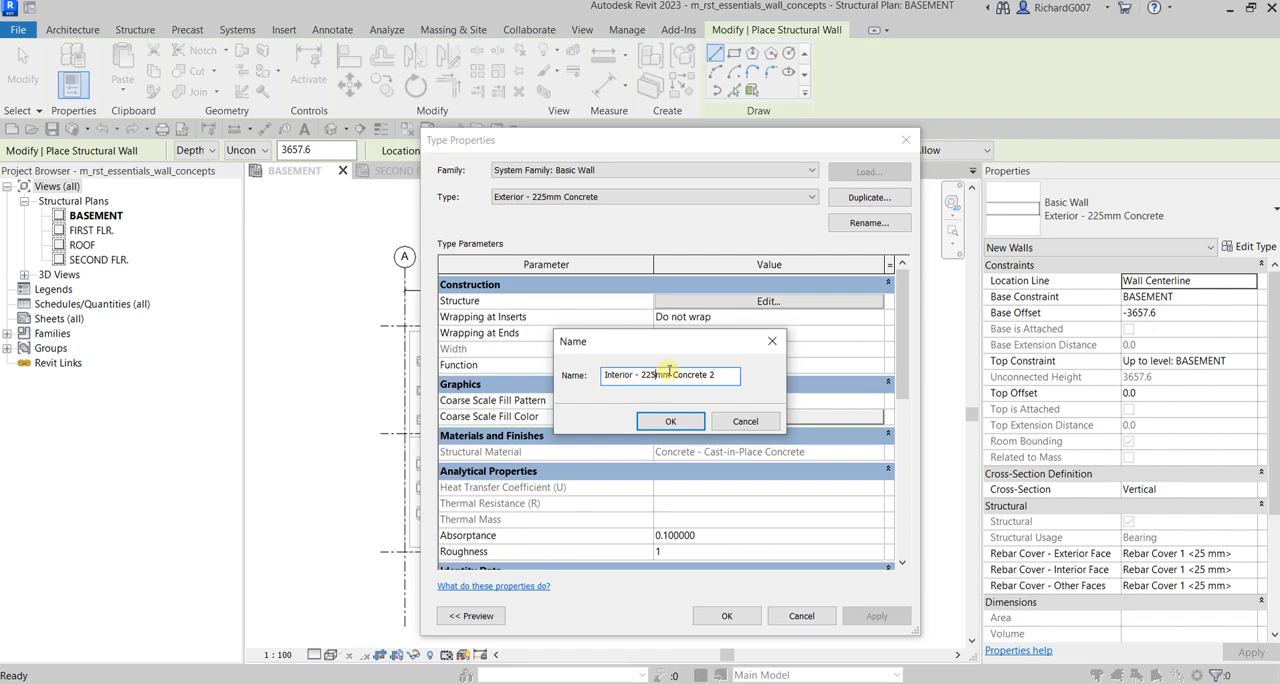
pyautogui.press('BackSpace')
pyautogui.press('BackSpace')
pyautogui.press('BackSpace')
pyautogui.press('BackSpace')
pyautogui.press('BackSpace')
pyautogui.press('BackSpace')
pyautogui.press('BackSpace')
pyautogui.doubleClick(680, 380)
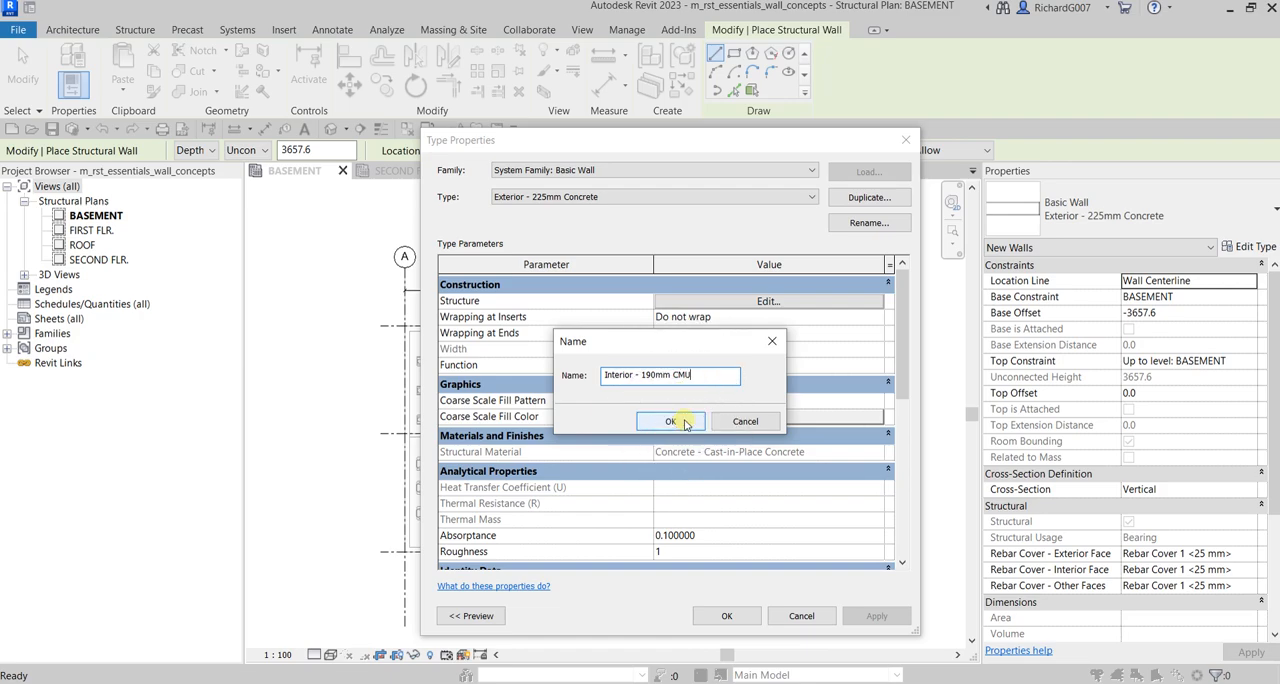
pyautogui.click(686, 424)
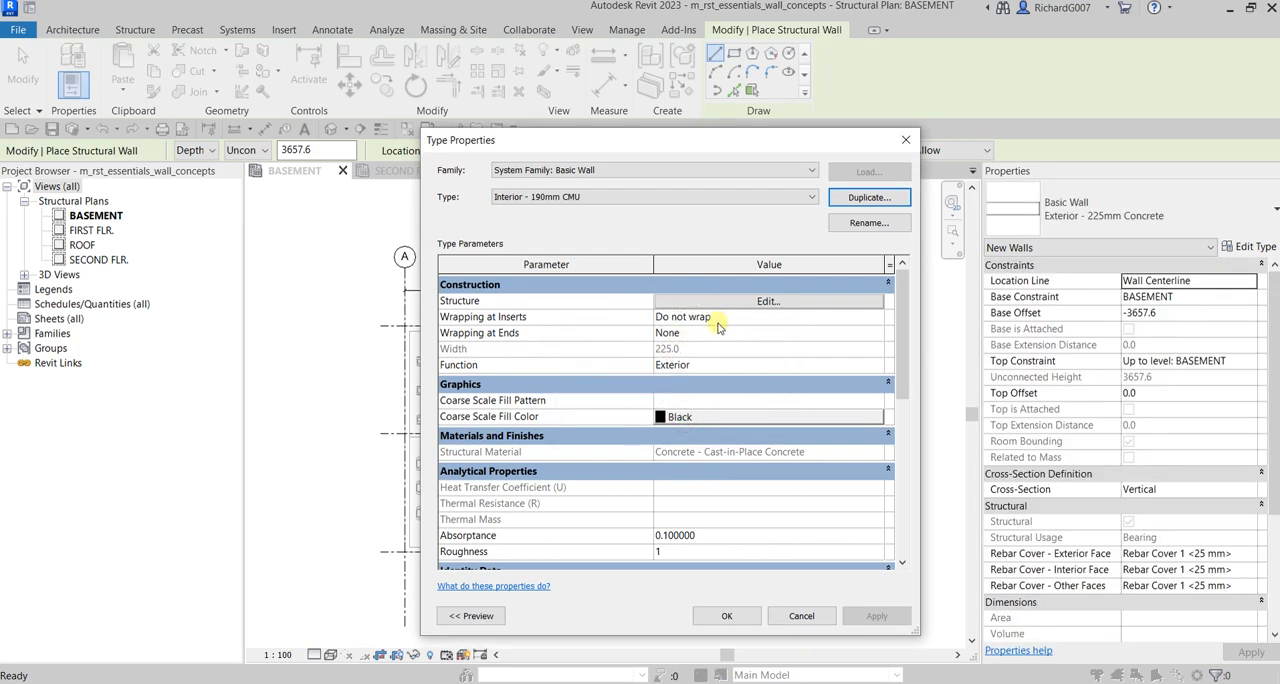
# Step: Set the structure layer's thickness to 190 mm in the Interior - 190mm CMU wall assembly
pyautogui.click(745, 302)
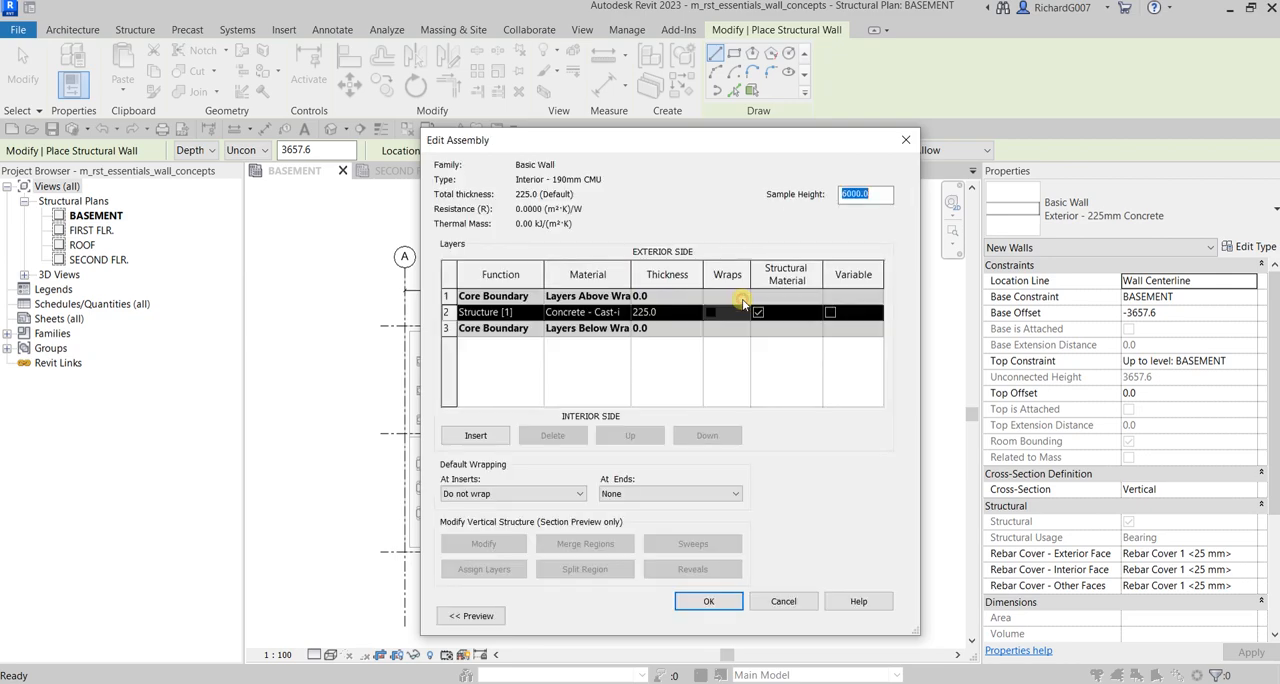
pyautogui.click(670, 313)
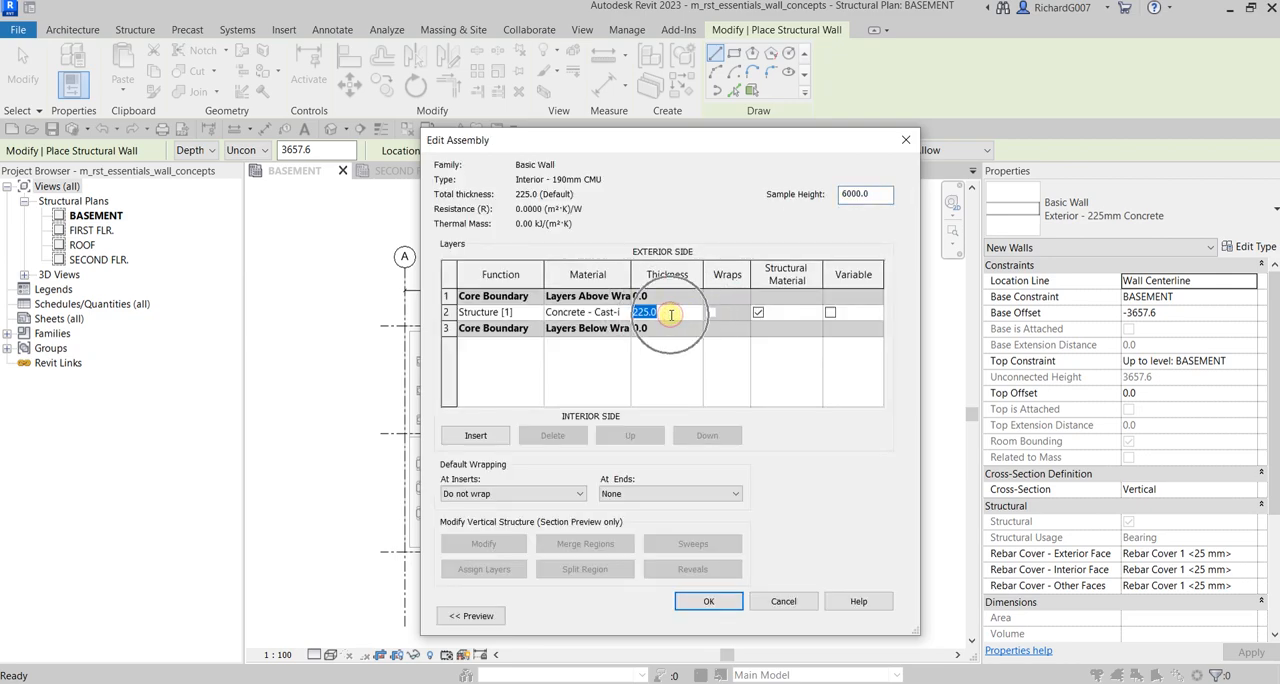
pyautogui.write('190')
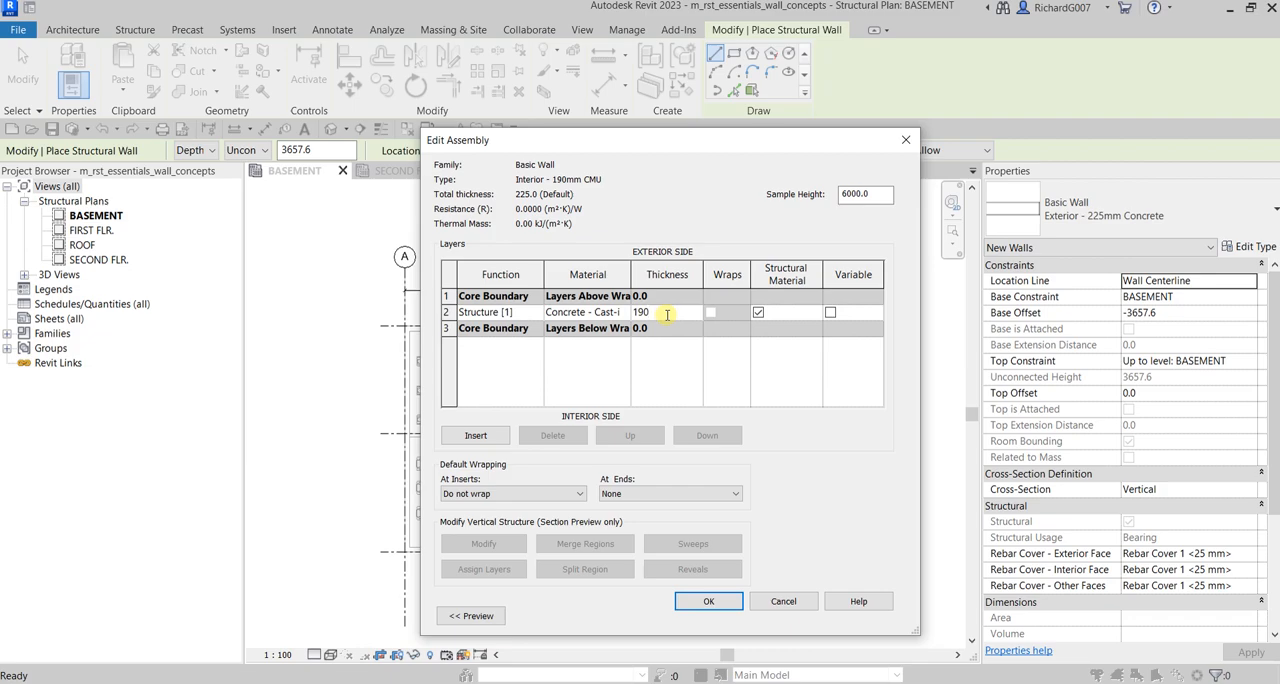
# Step: Assign the Masonry - Concrete Masonry Units material to the structure layer and accept the wall assembly
pyautogui.click(583, 313)
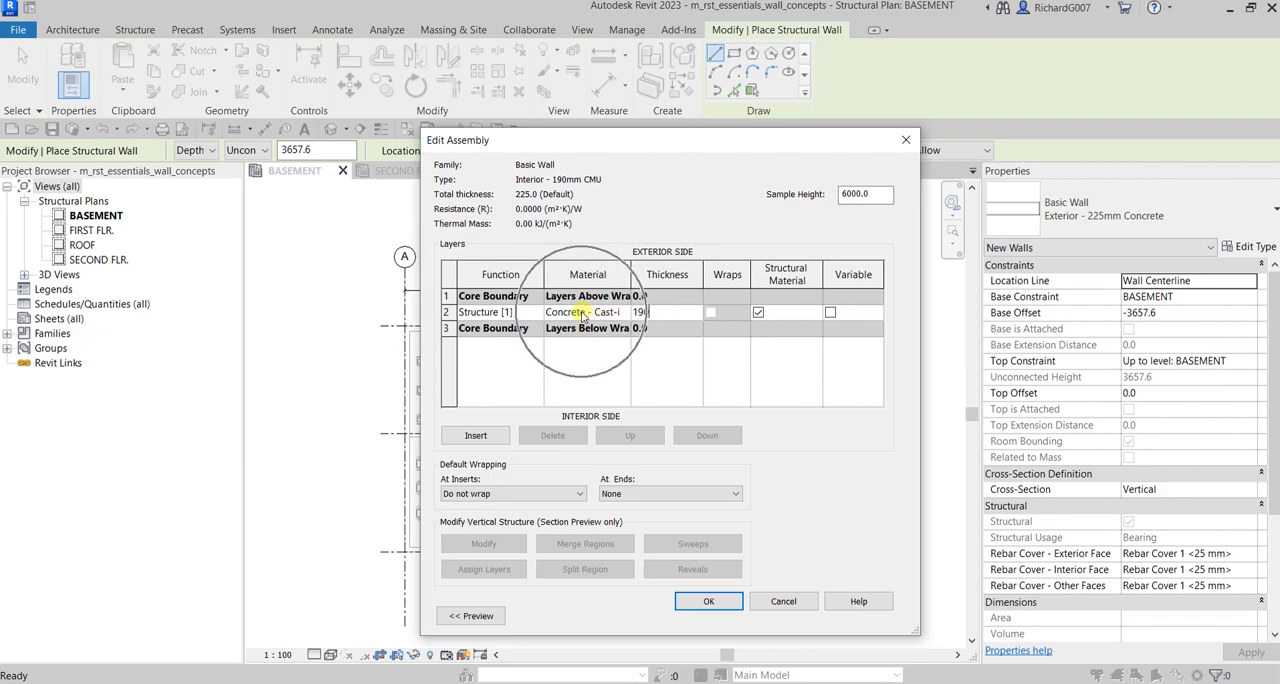
pyautogui.click(582, 313)
pyautogui.click(623, 312)
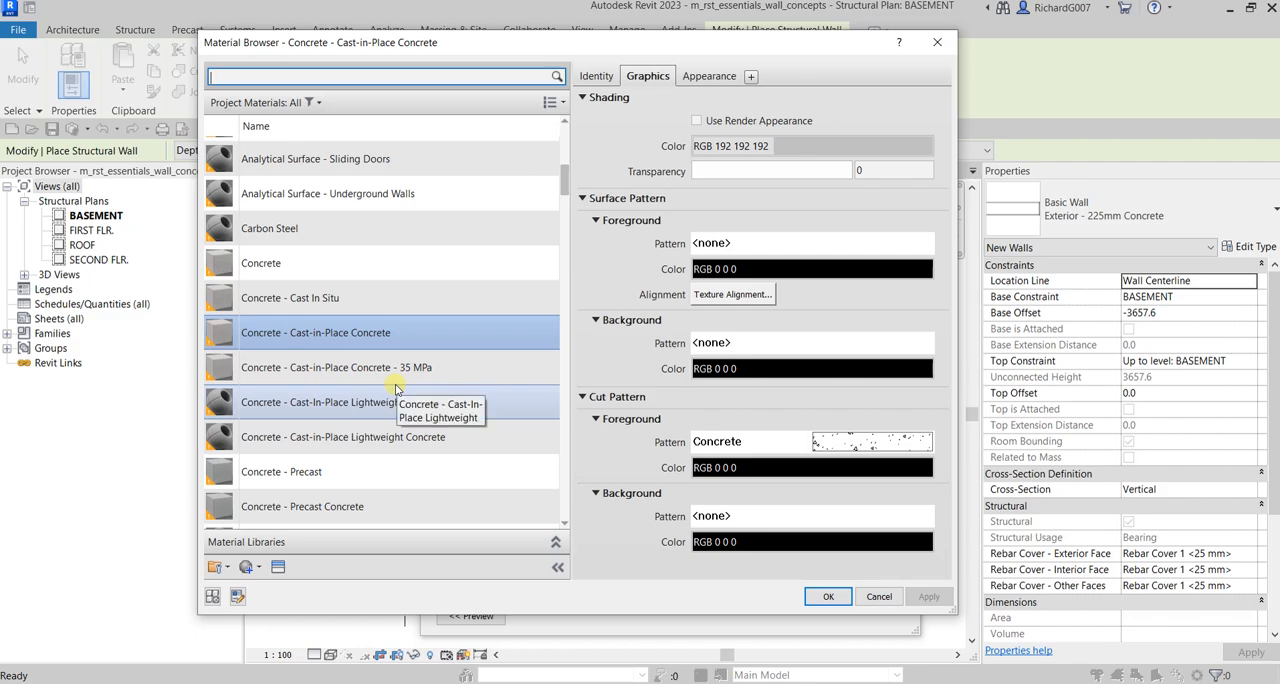
pyautogui.scroll(-15, 395, 387)
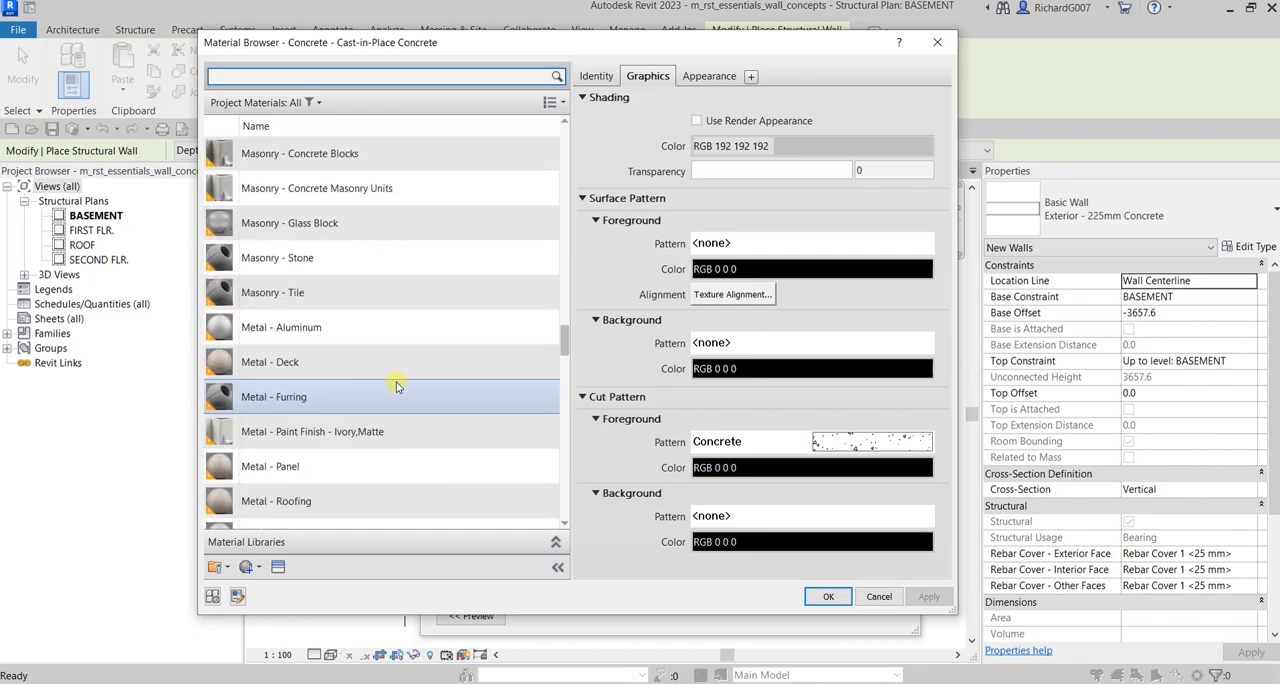
pyautogui.scroll(2, 395, 382)
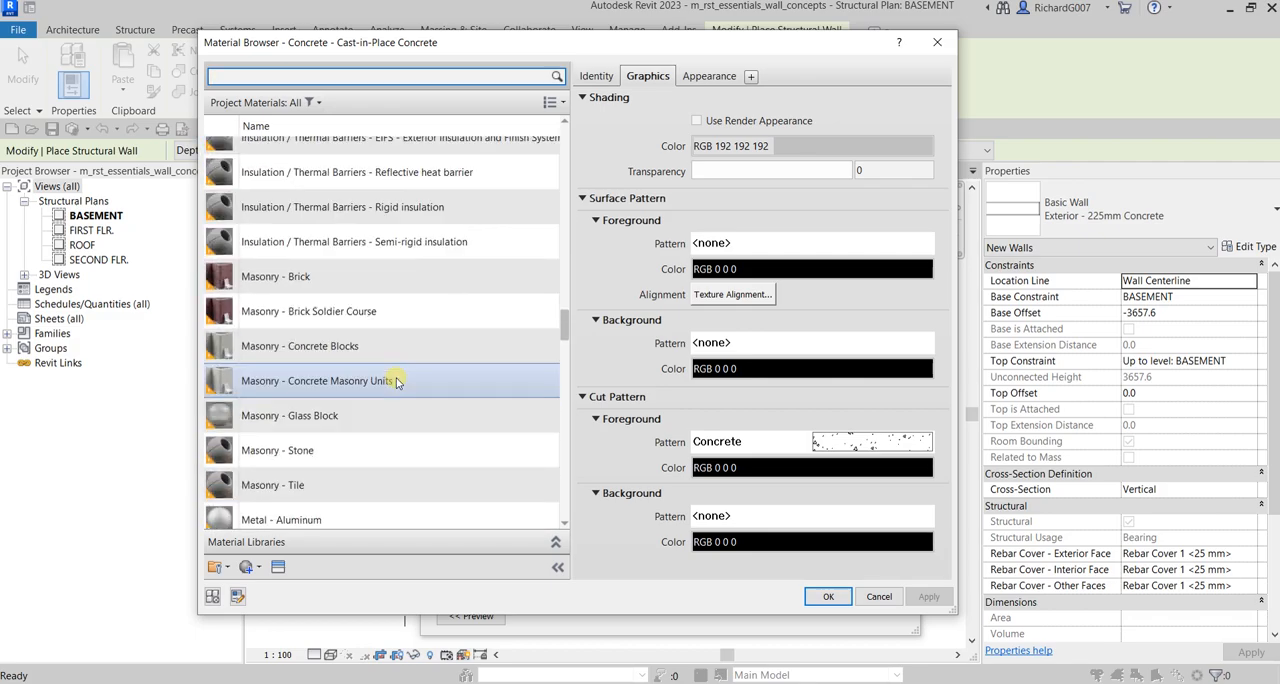
pyautogui.click(327, 386)
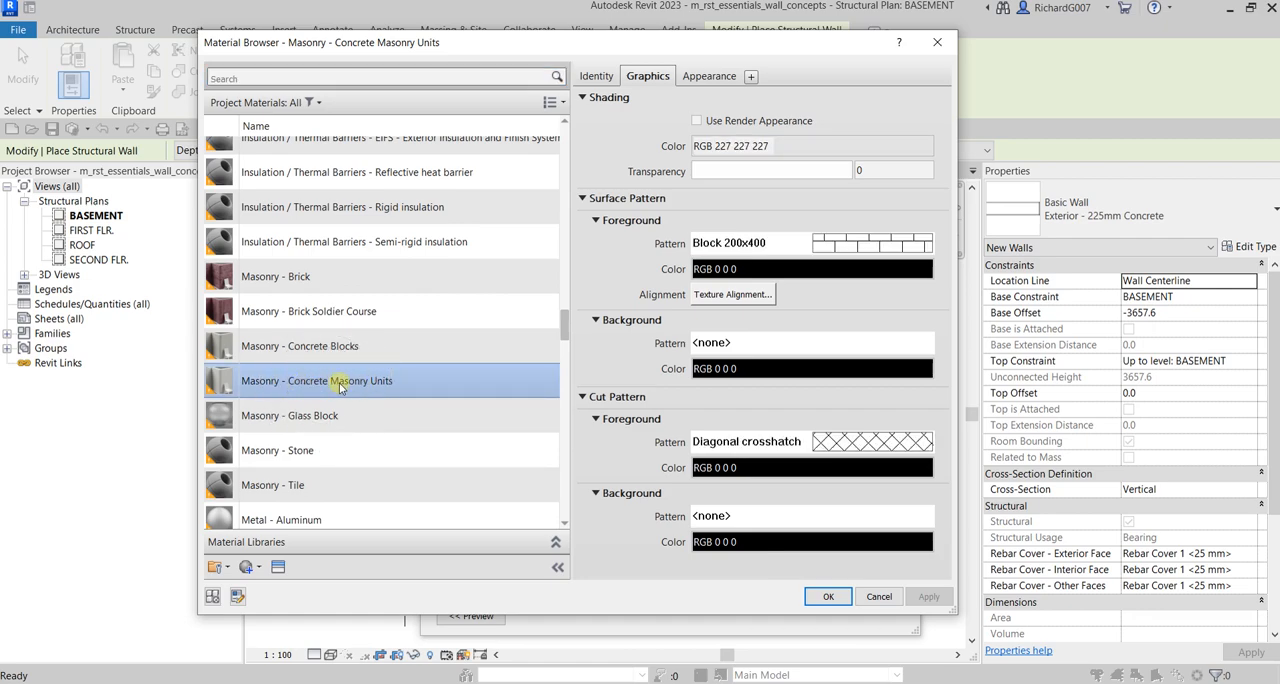
pyautogui.click(389, 386)
pyautogui.click(824, 596)
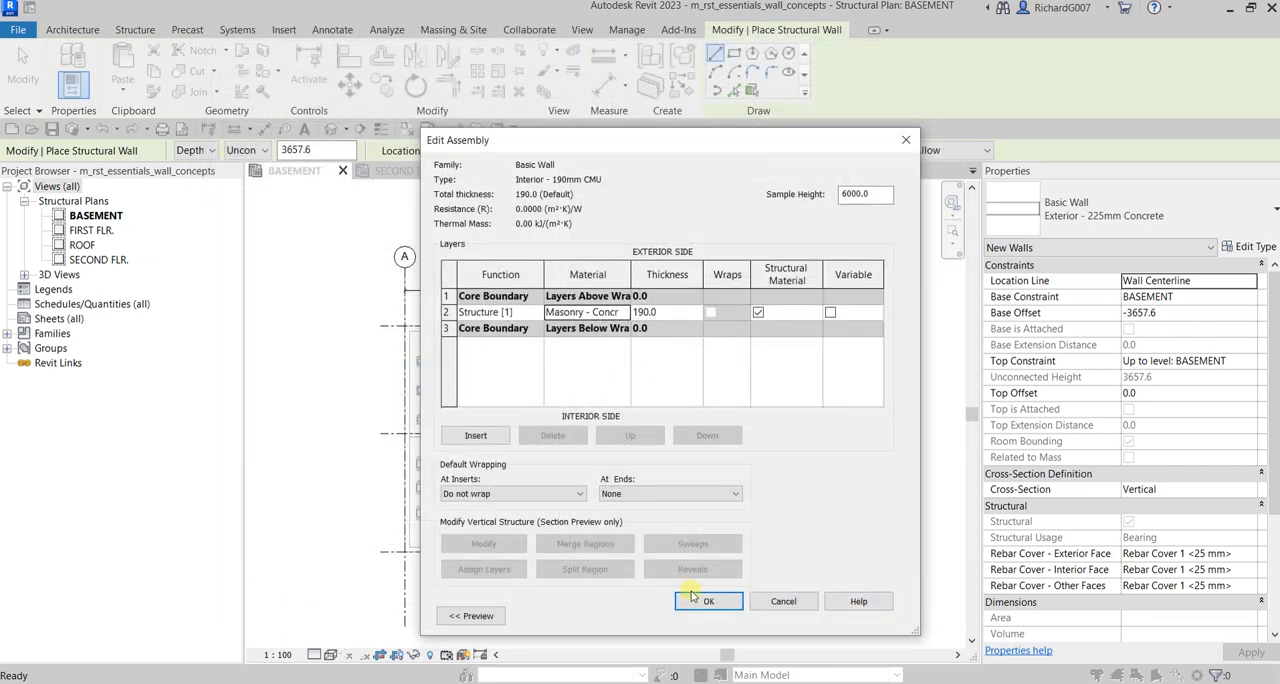
pyautogui.click(706, 600)
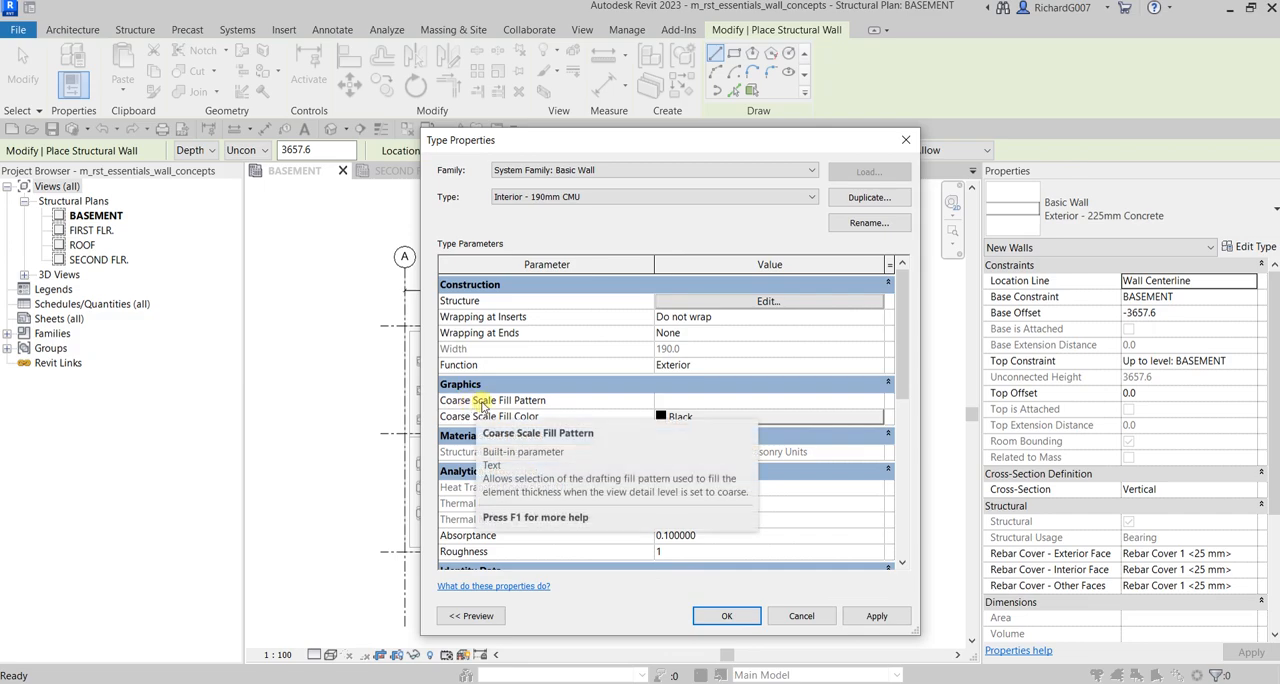
# Step: Set the 190 mm CMU wall type's coarse scale fill pattern to Diagonal crosshatch and accept the type properties
pyautogui.click(713, 400)
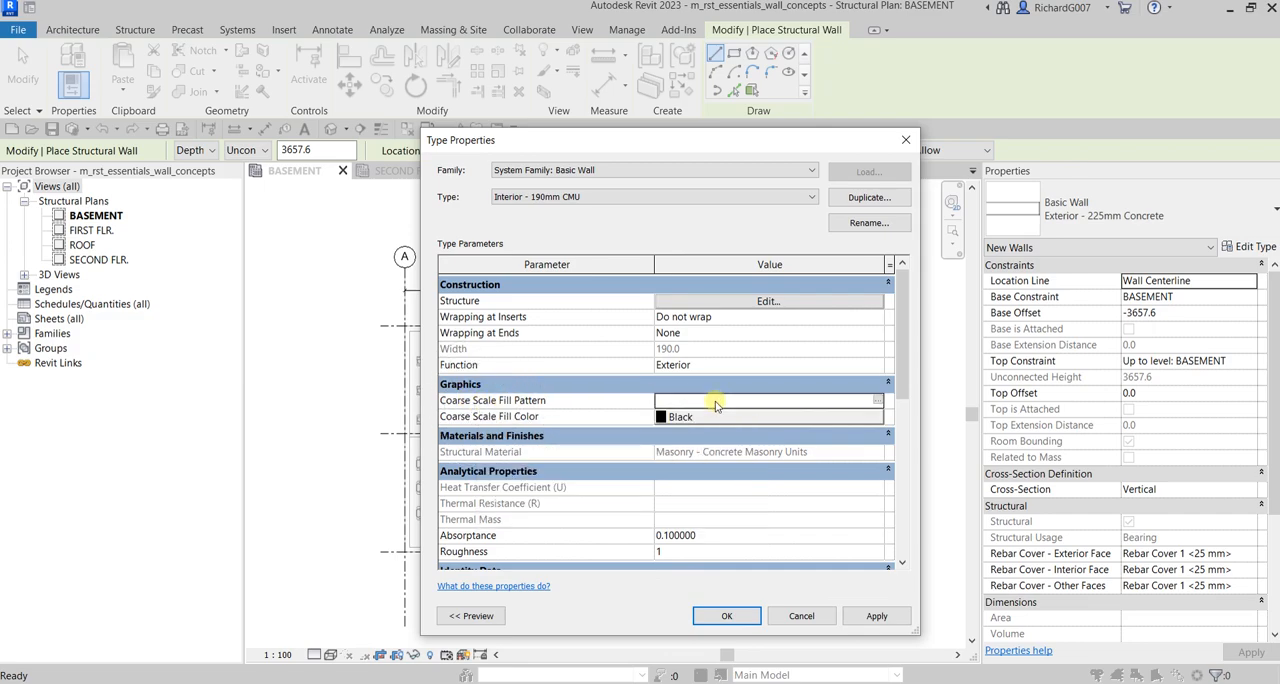
pyautogui.click(880, 401)
pyautogui.scroll(-1, 758, 458)
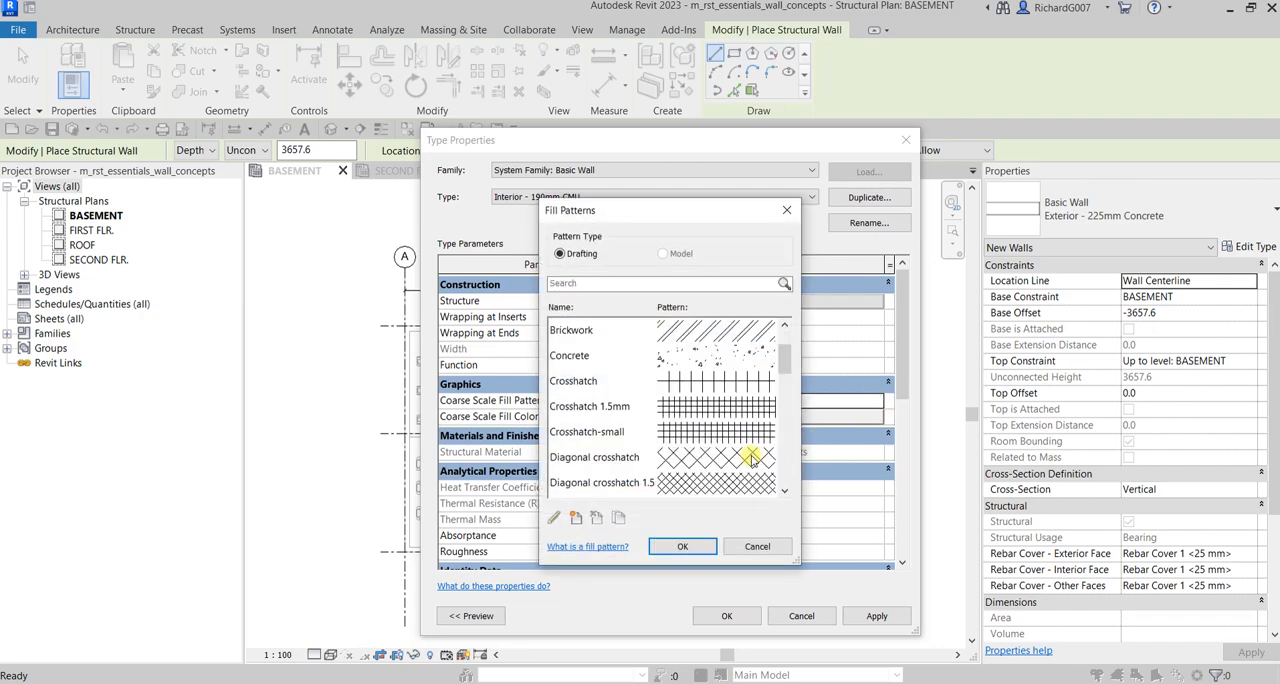
pyautogui.click(690, 458)
pyautogui.click(690, 460)
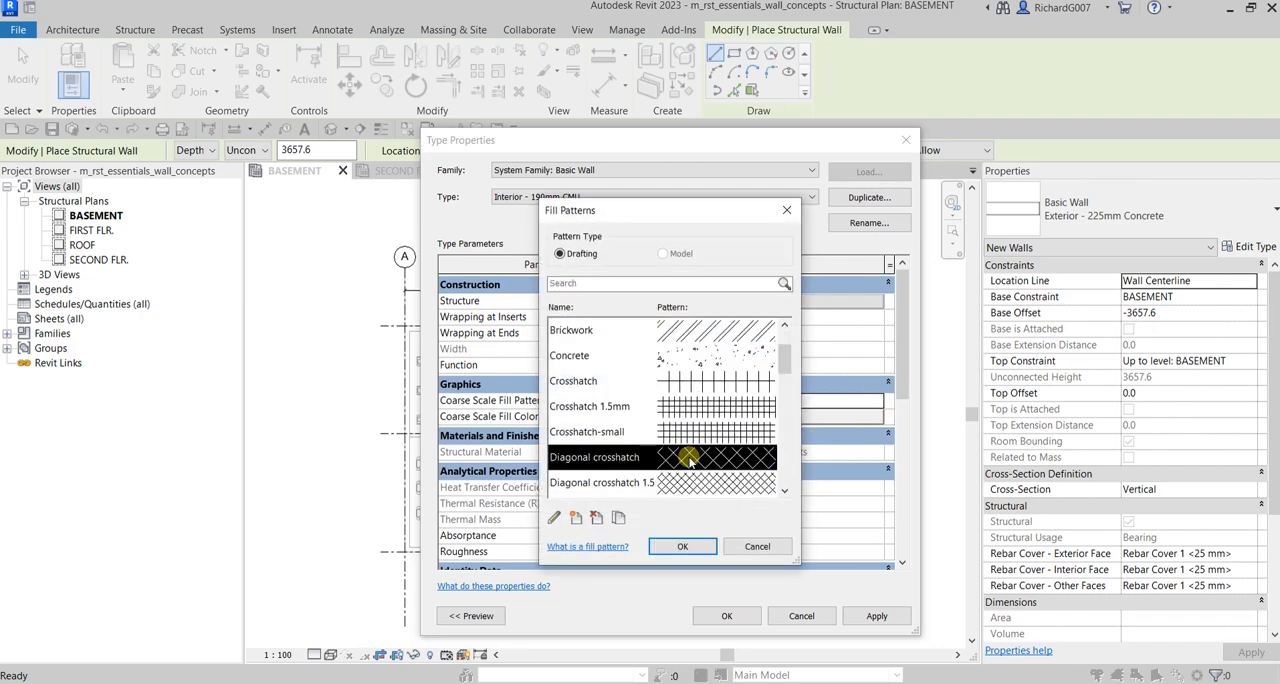
pyautogui.click(681, 549)
pyautogui.click(727, 617)
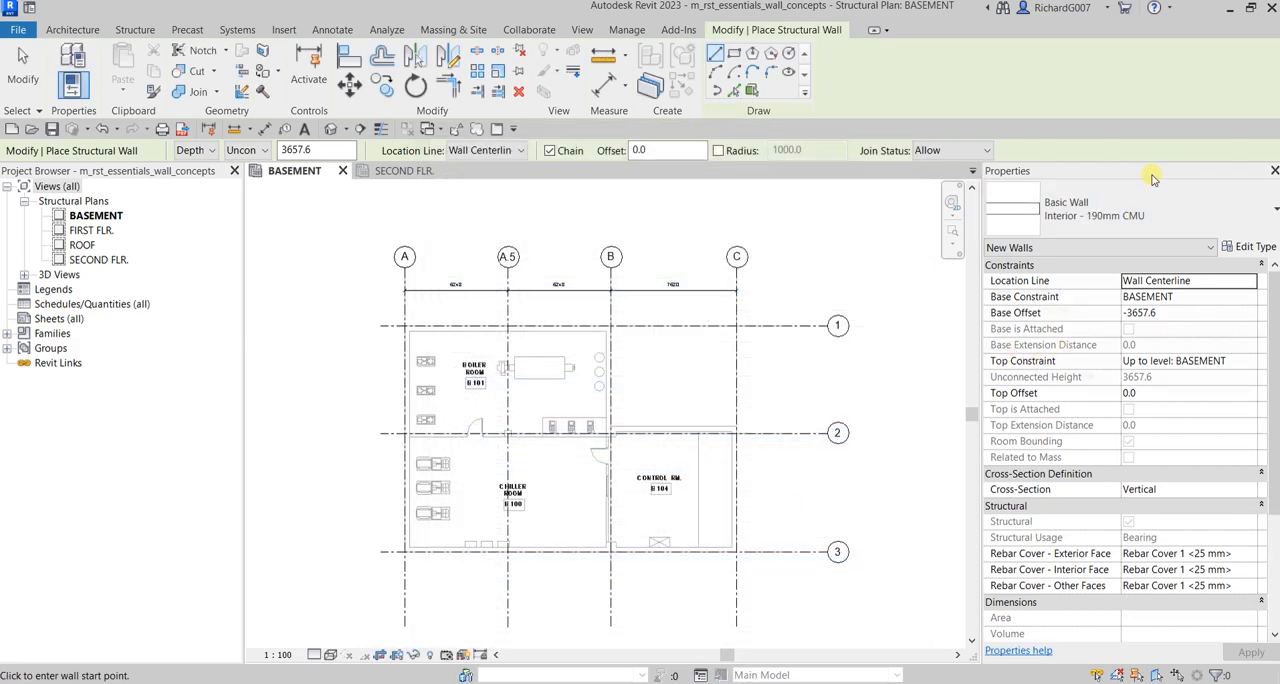
# Step: Check the list of available wall types for Exterior - 300mm Concrete and Interior - 190mm CMU
pyautogui.click(1112, 220)
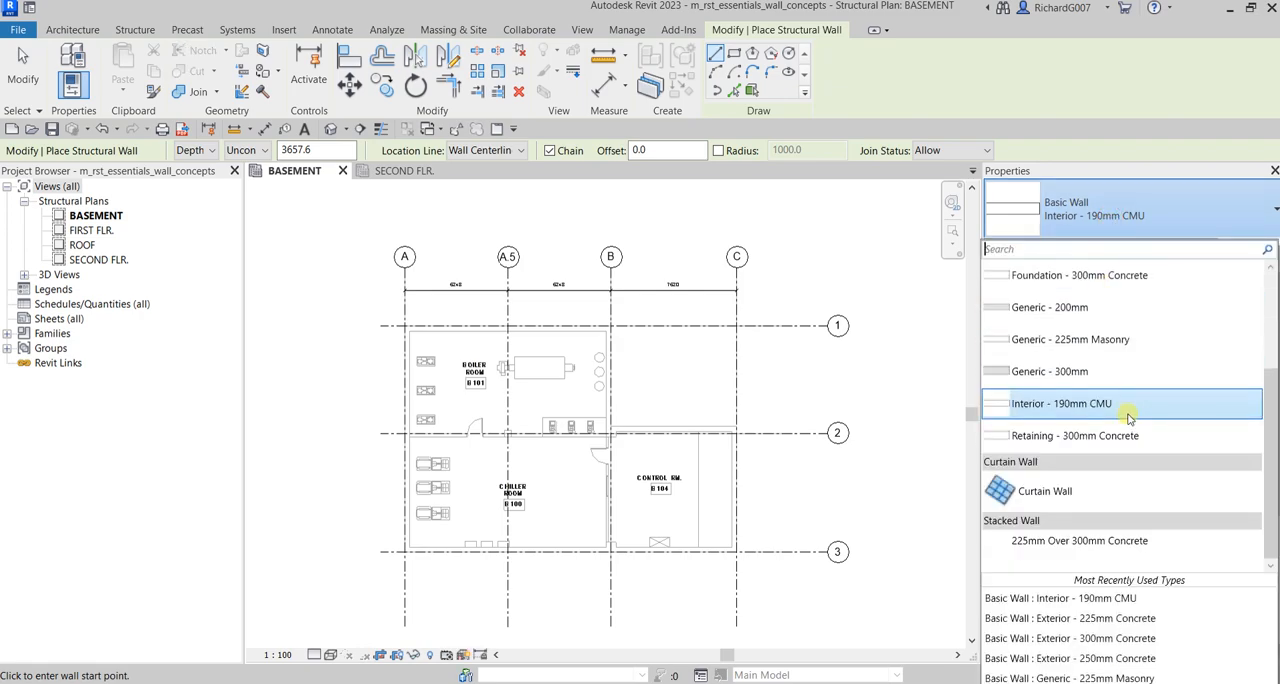
pyautogui.scroll(3, 1127, 420)
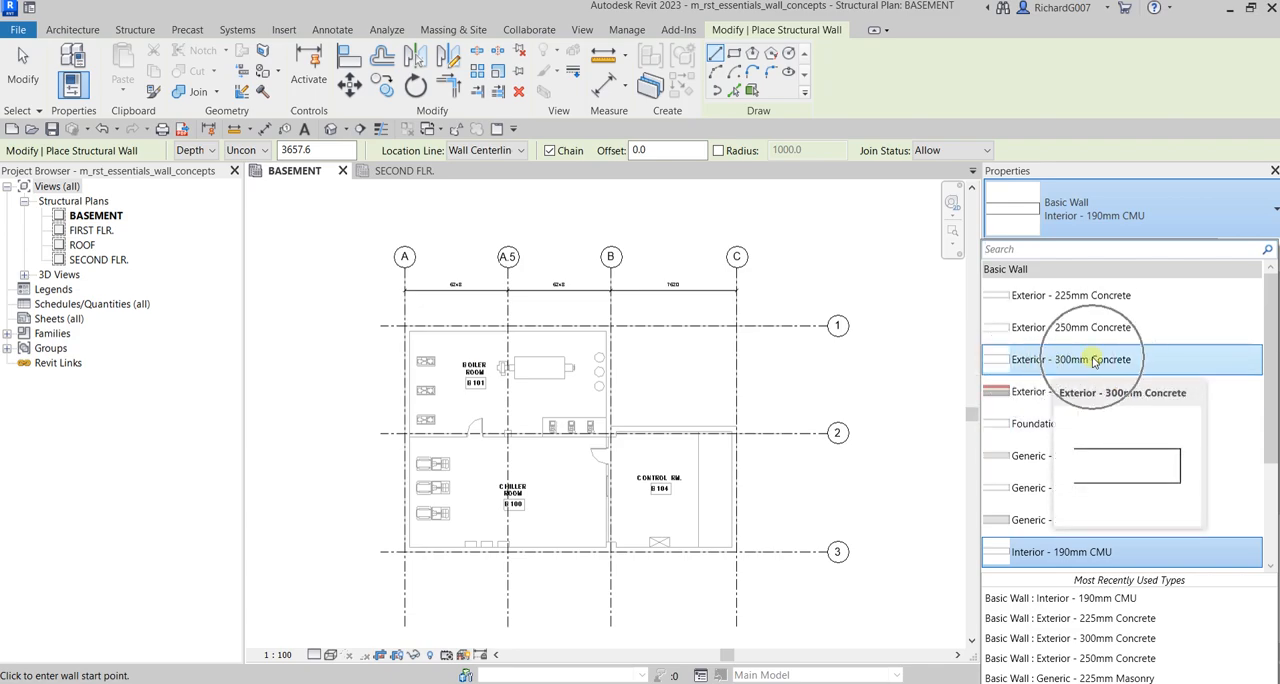
pyautogui.scroll(-2, 1083, 540)
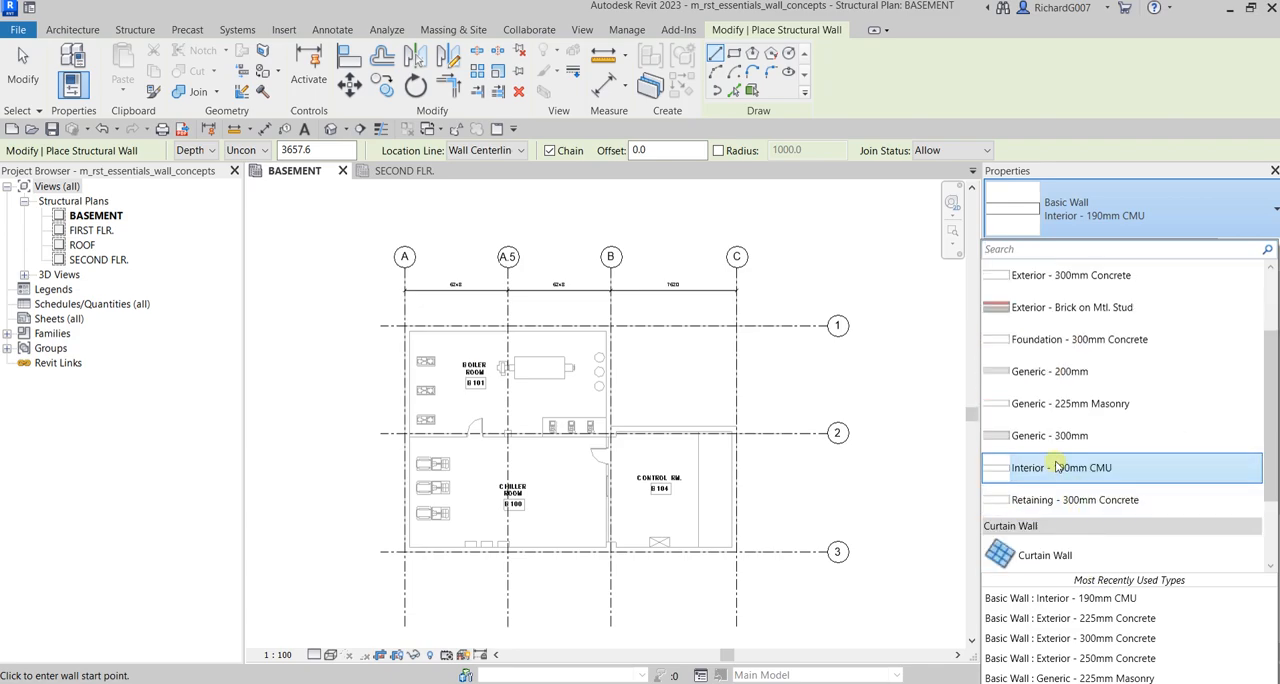